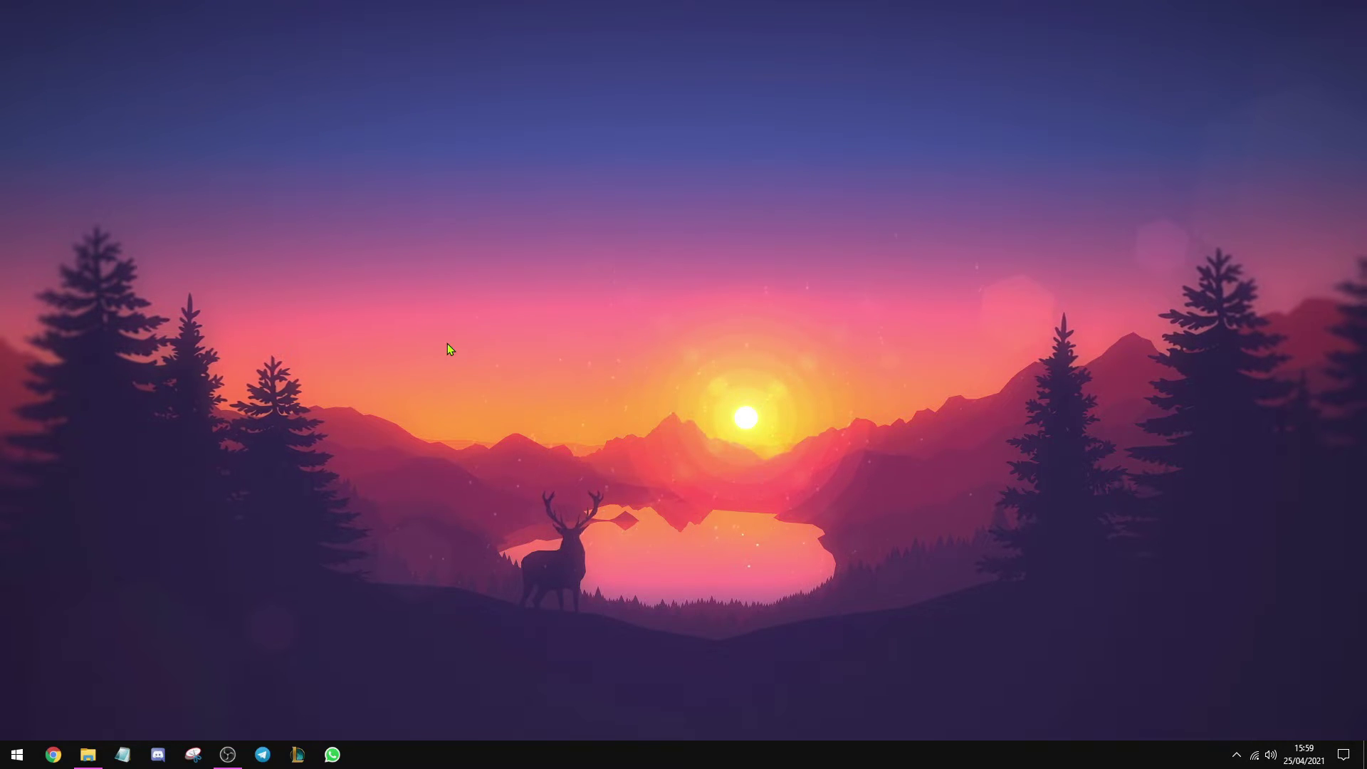
- Open the computer management console for Questo PC and display Gestione disco under Archiviazione
click(86, 754)
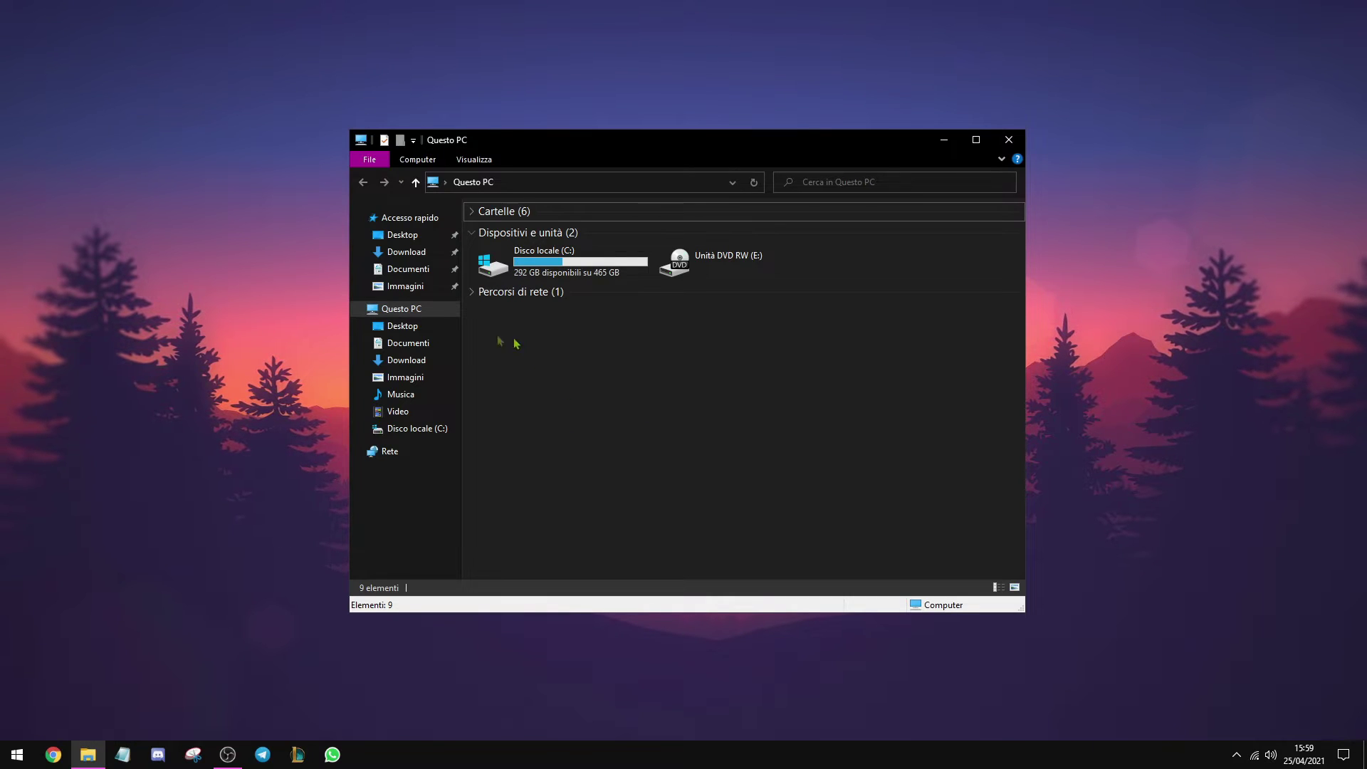
right_click(429, 309)
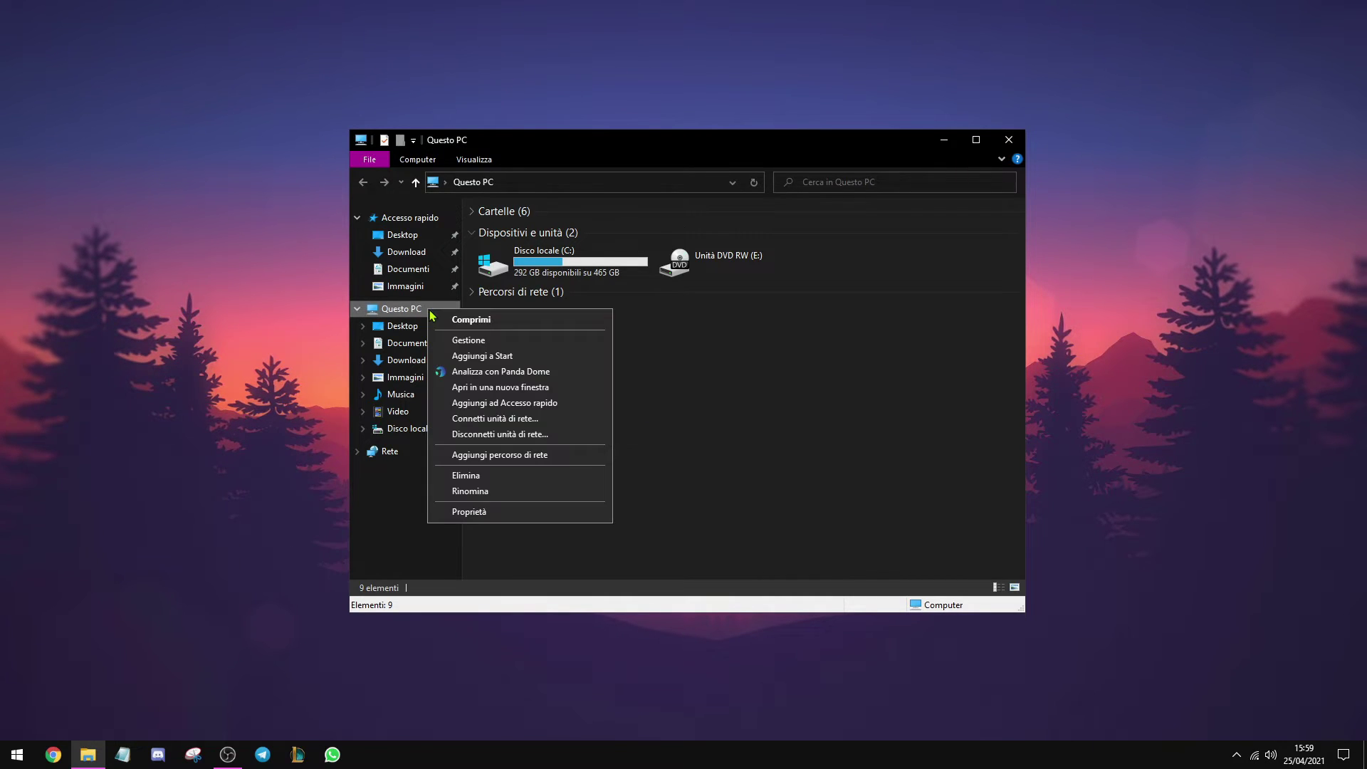
click(486, 340)
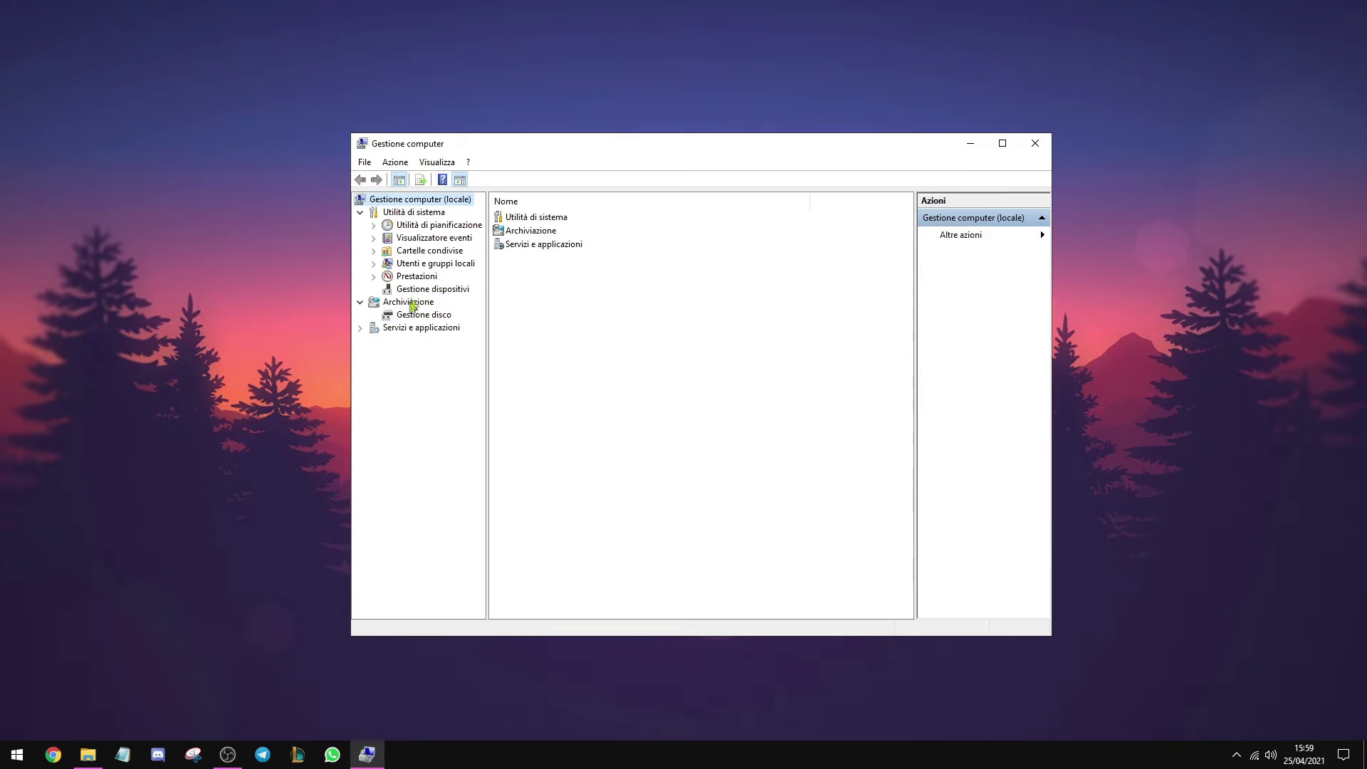
click(426, 305)
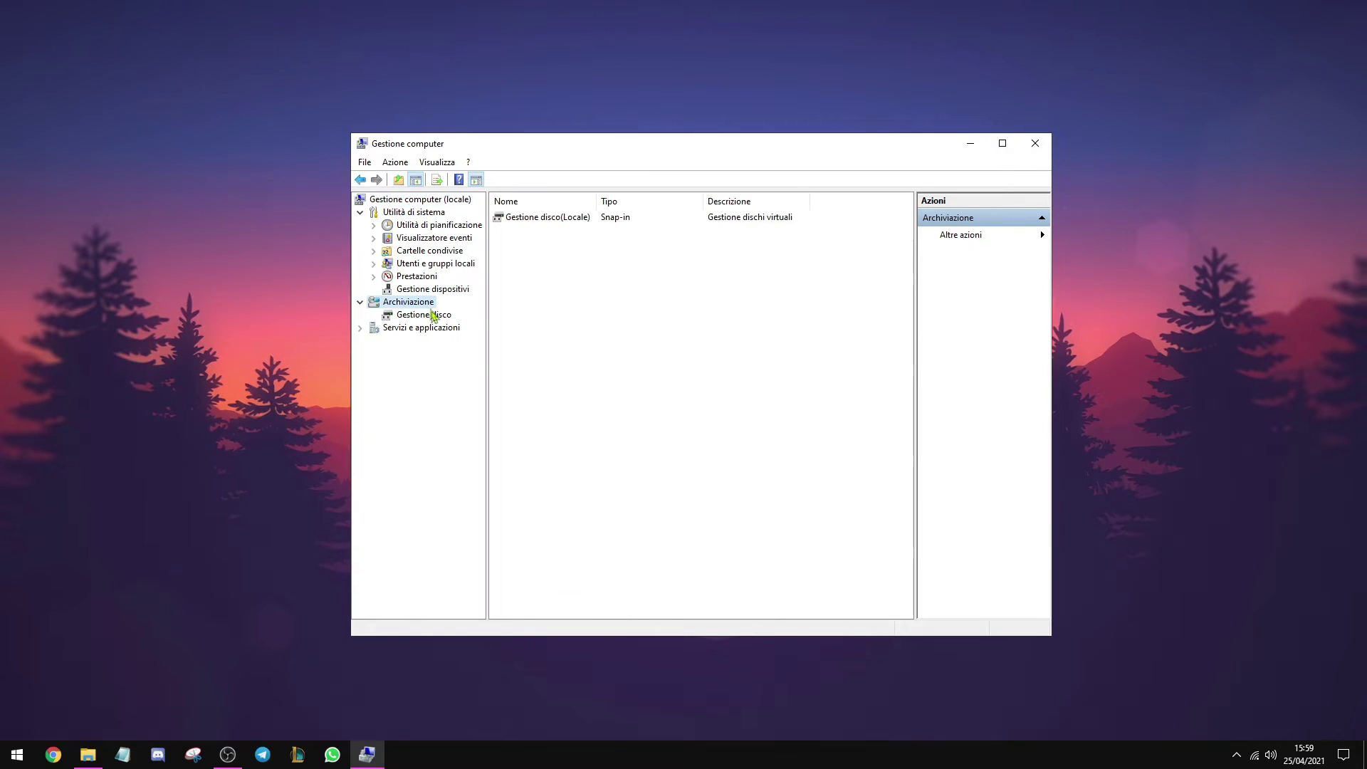
click(429, 317)
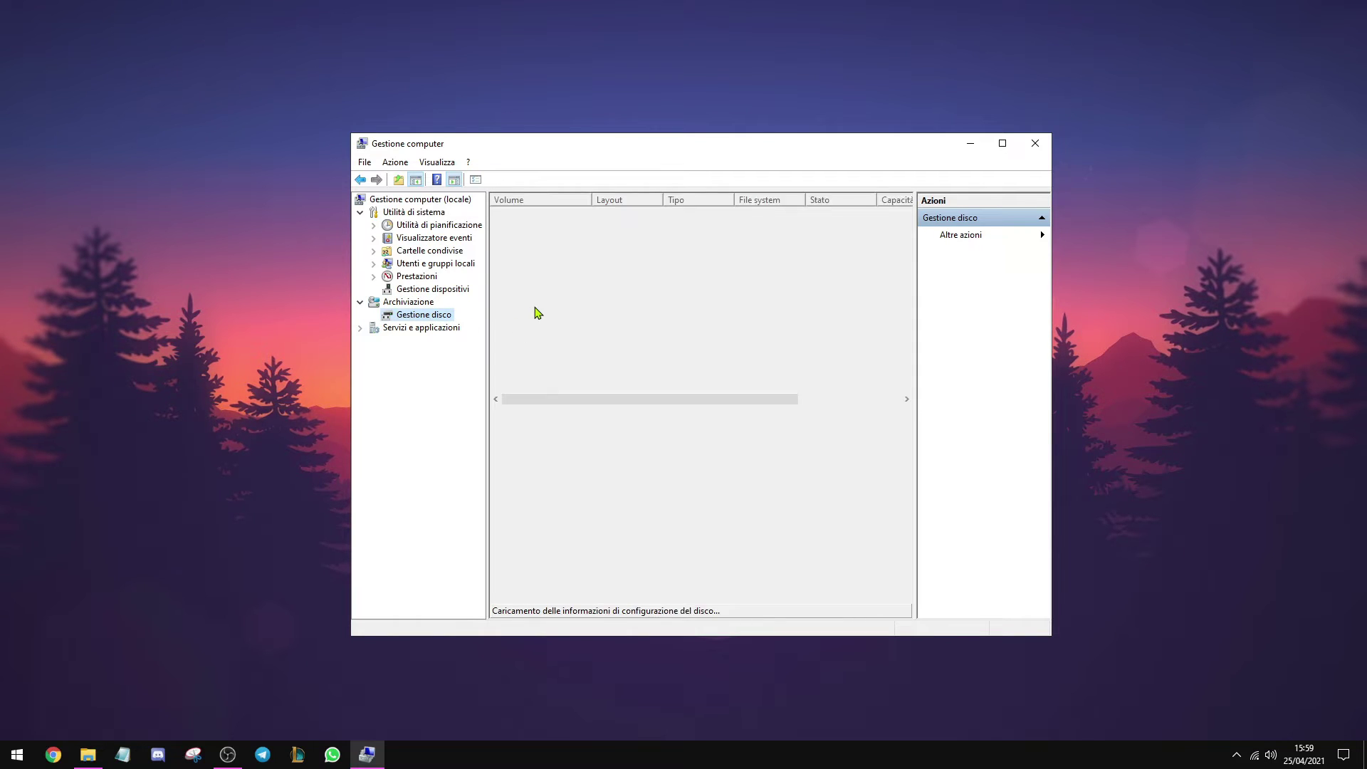
- Start creating a VHD file, saving it on the Desktop with the name 2tb
click(407, 165)
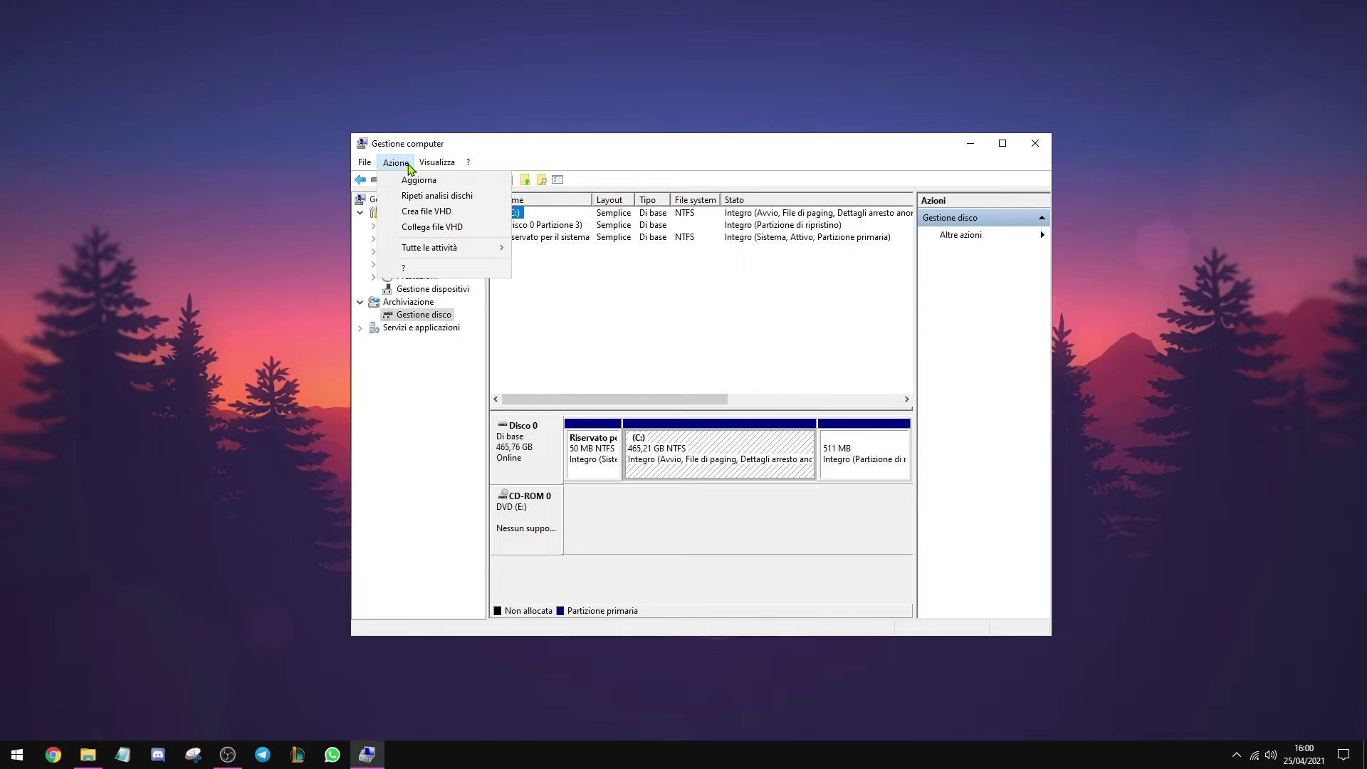
click(460, 216)
click(814, 289)
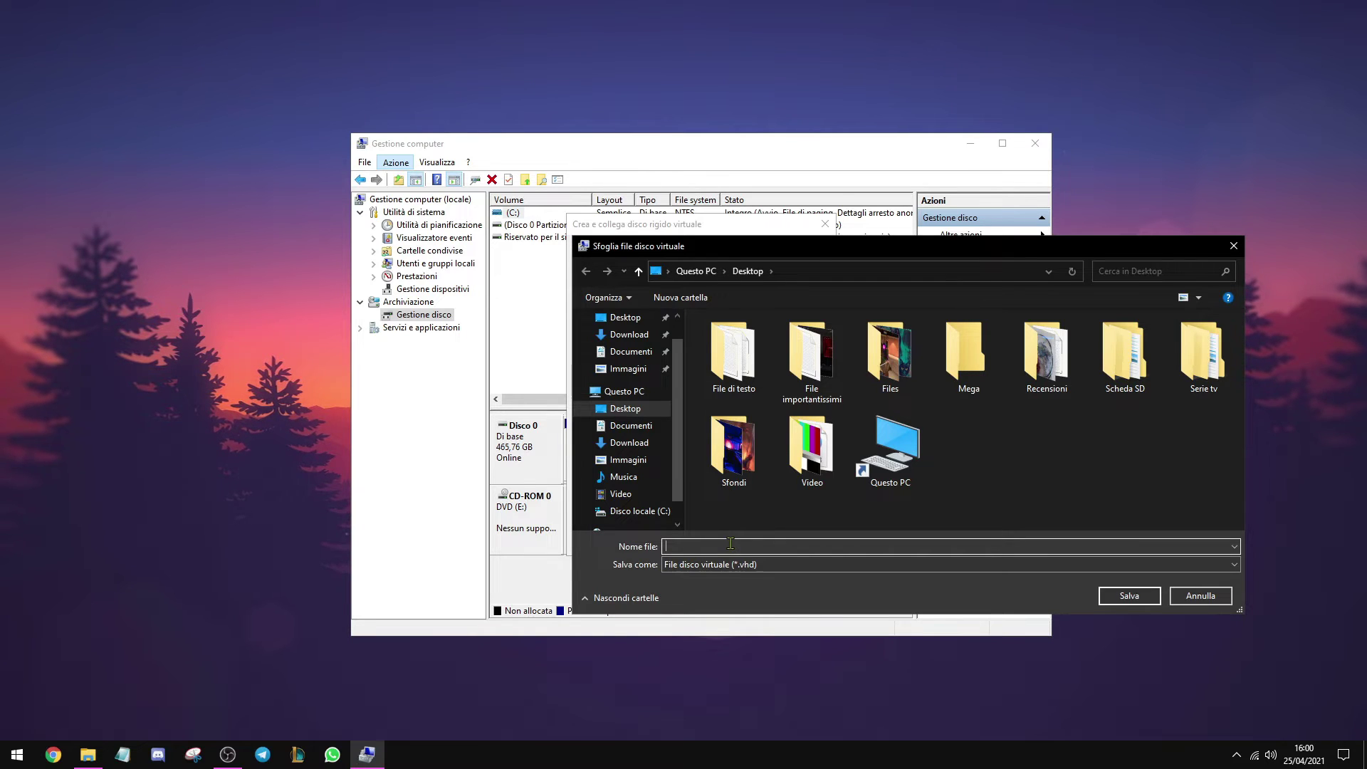
text(2tb)
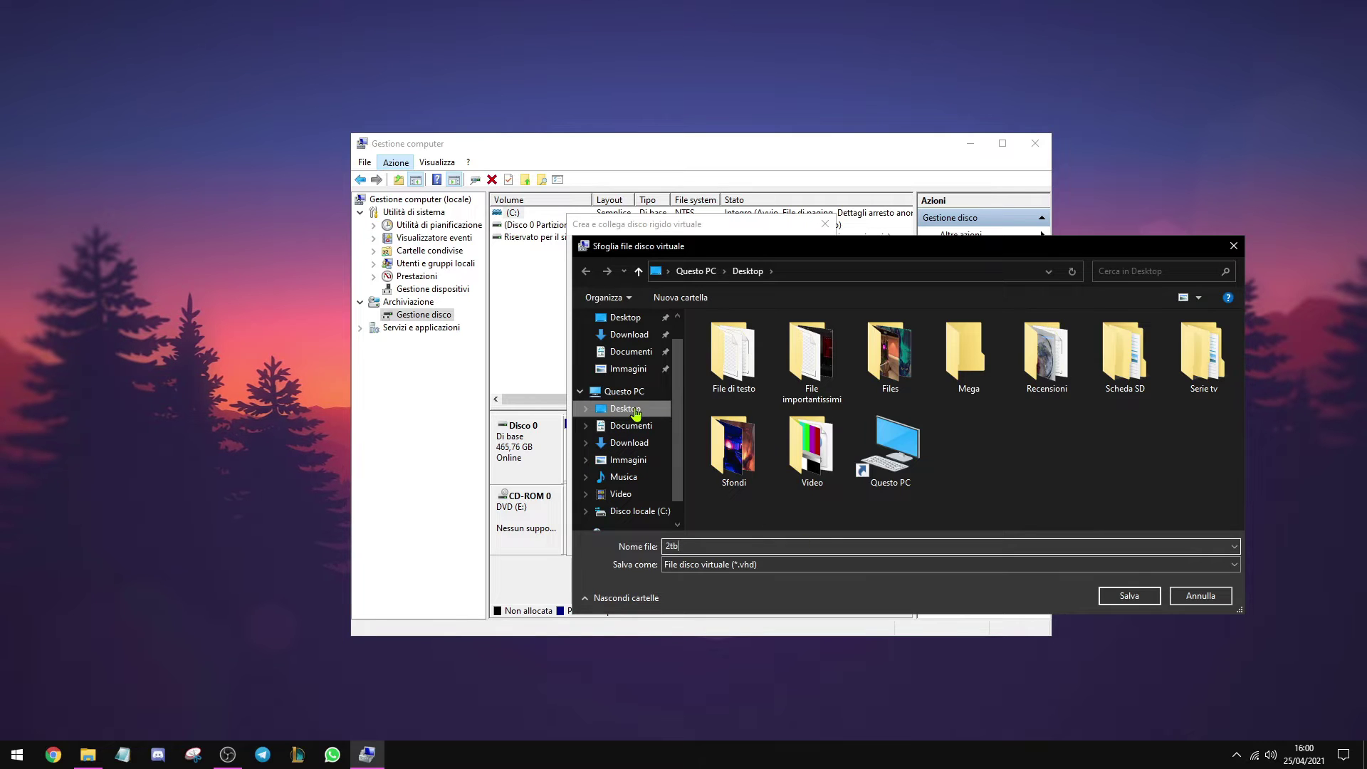
click(636, 411)
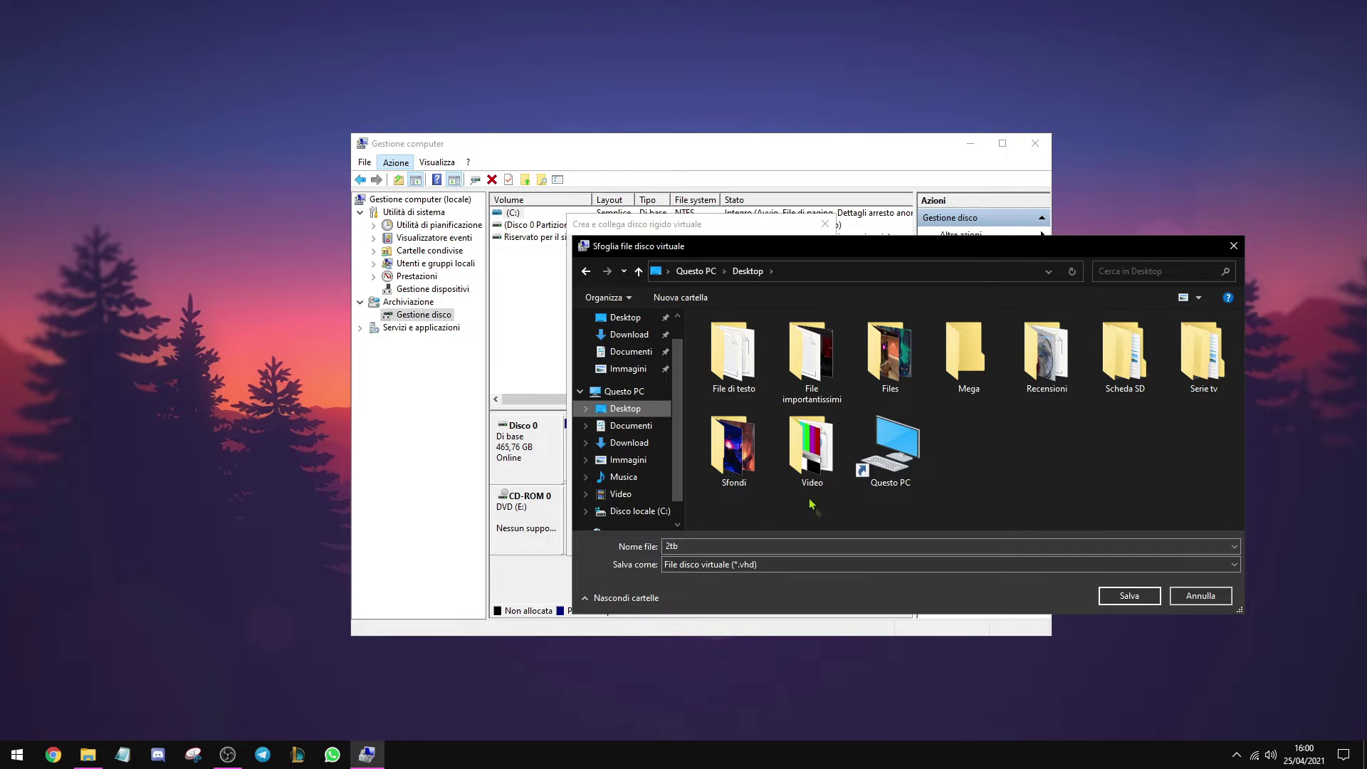
click(1113, 597)
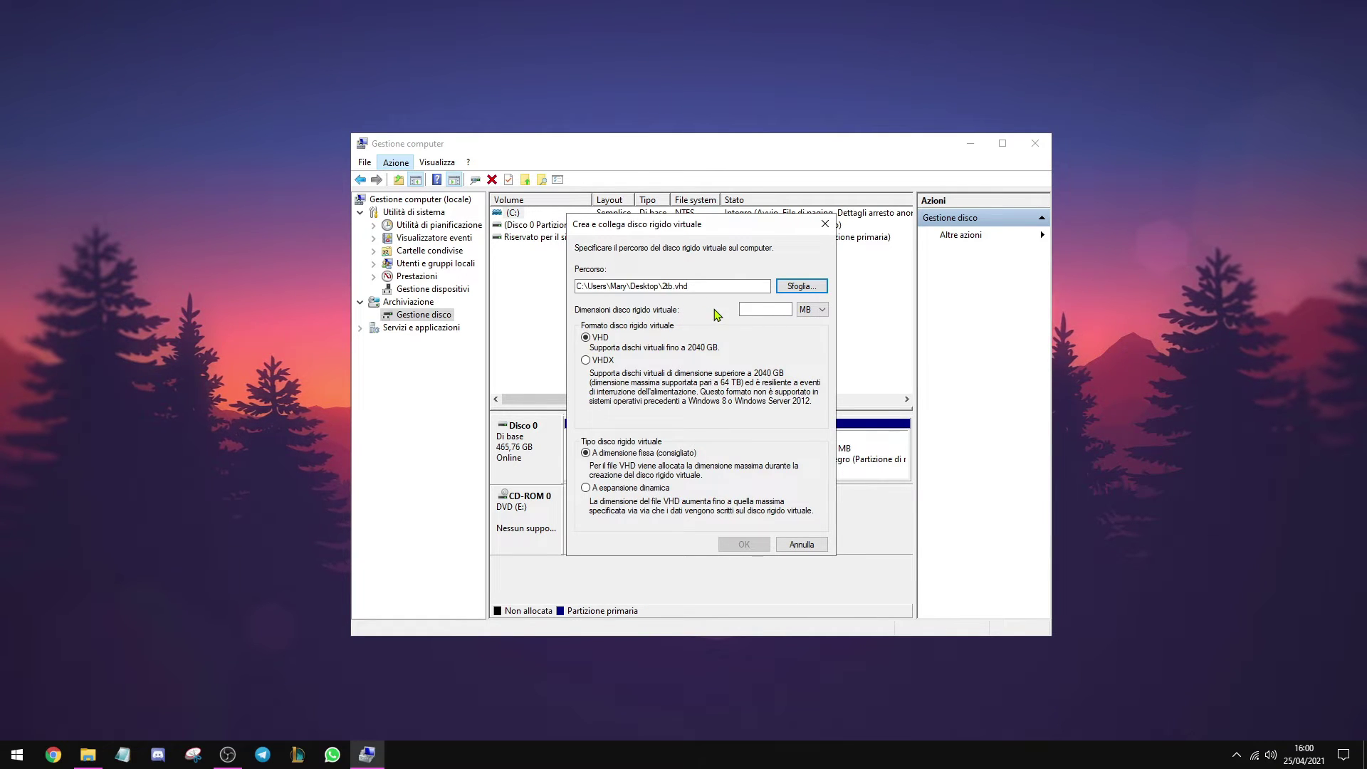
- Set the virtual hard disk size to 2 TB, choose the VHDX format and create the disk
click(811, 309)
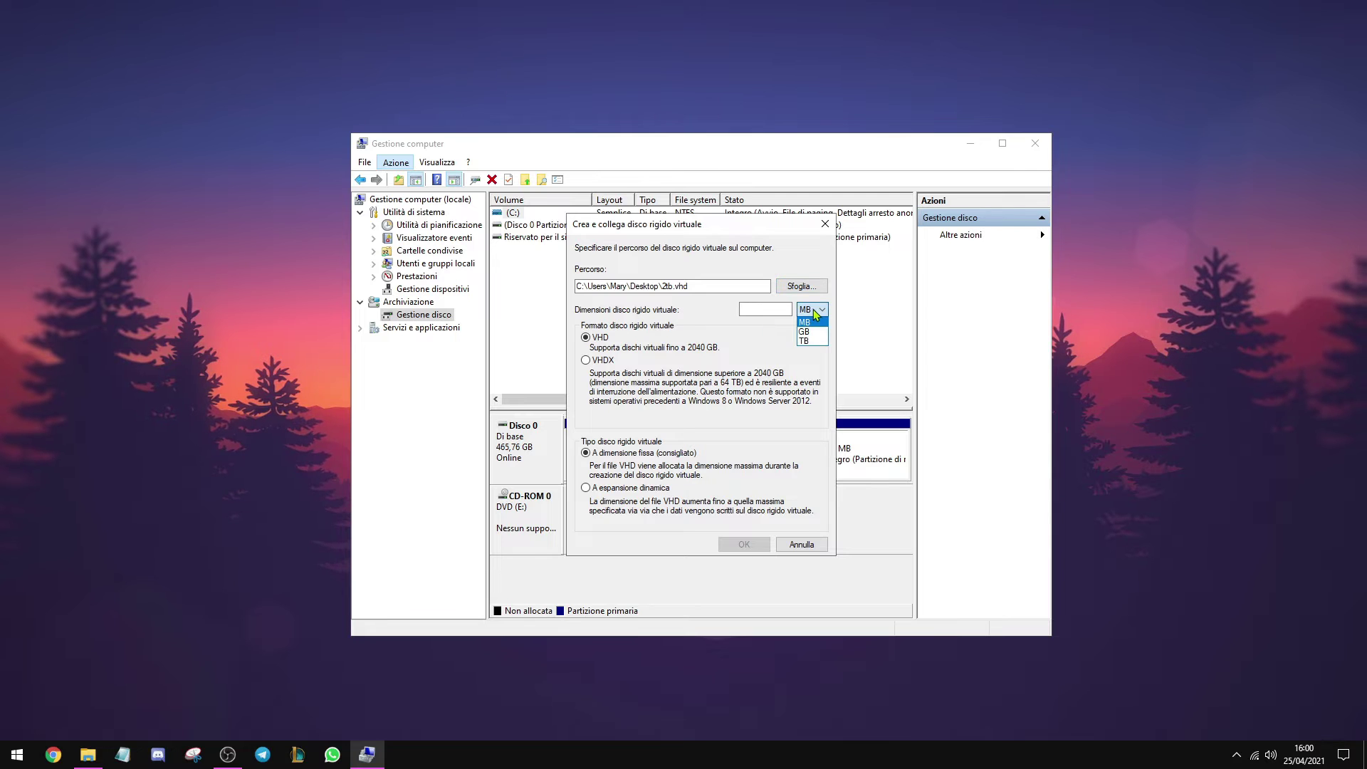
click(811, 343)
click(769, 312)
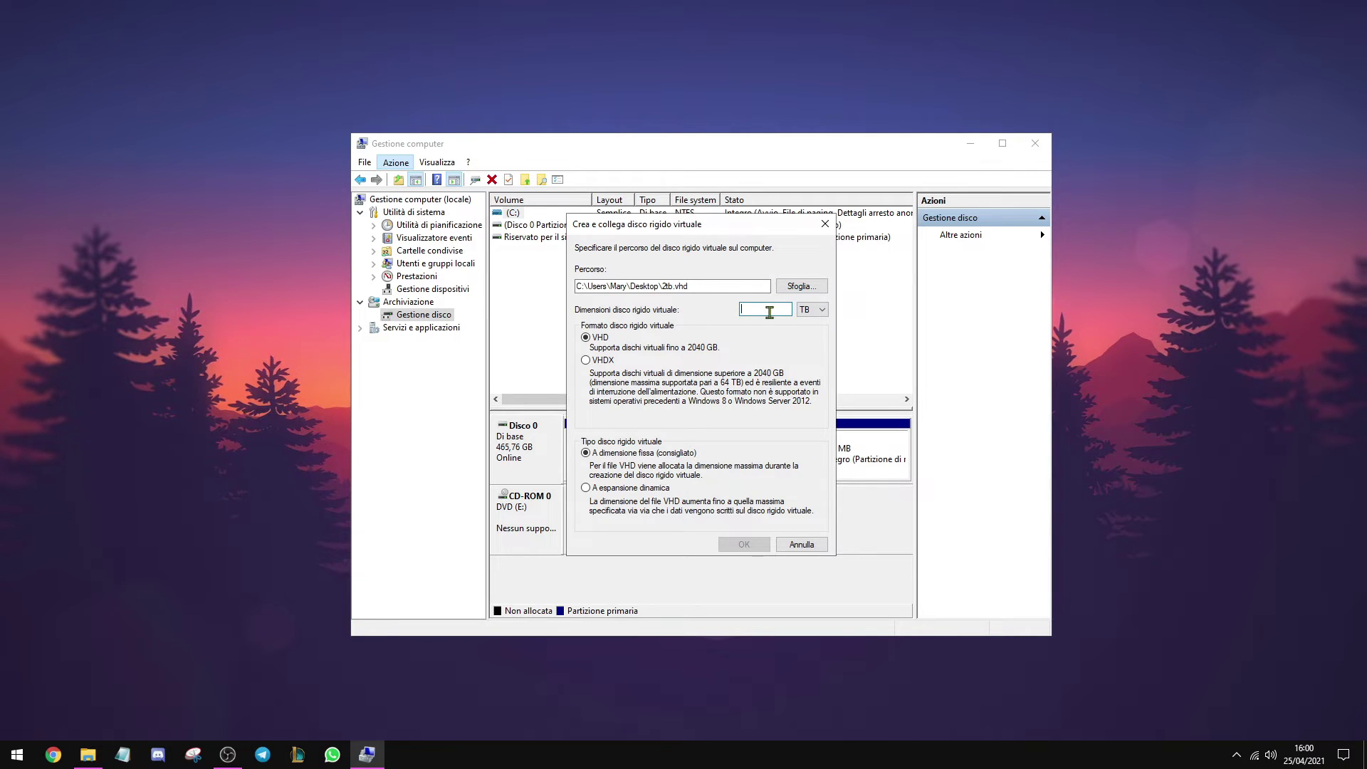
text(2)
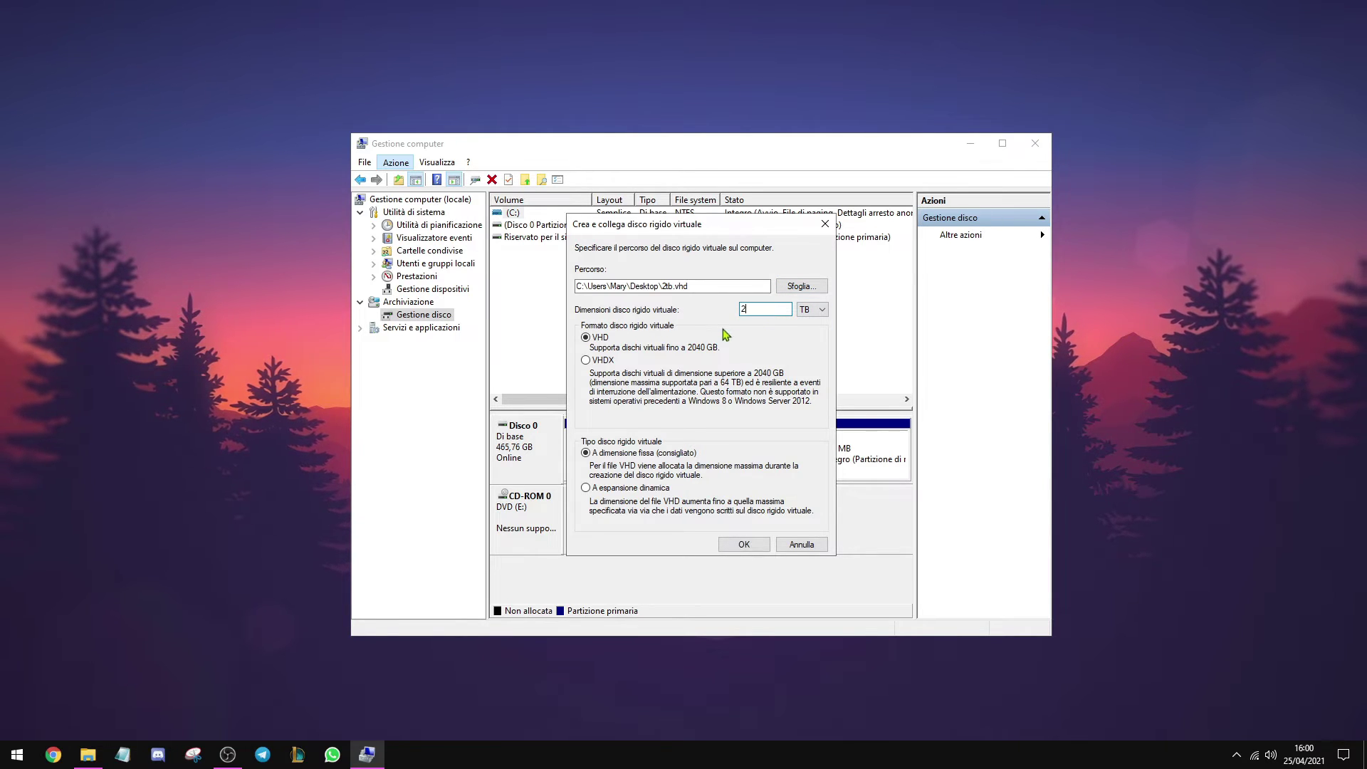
click(602, 360)
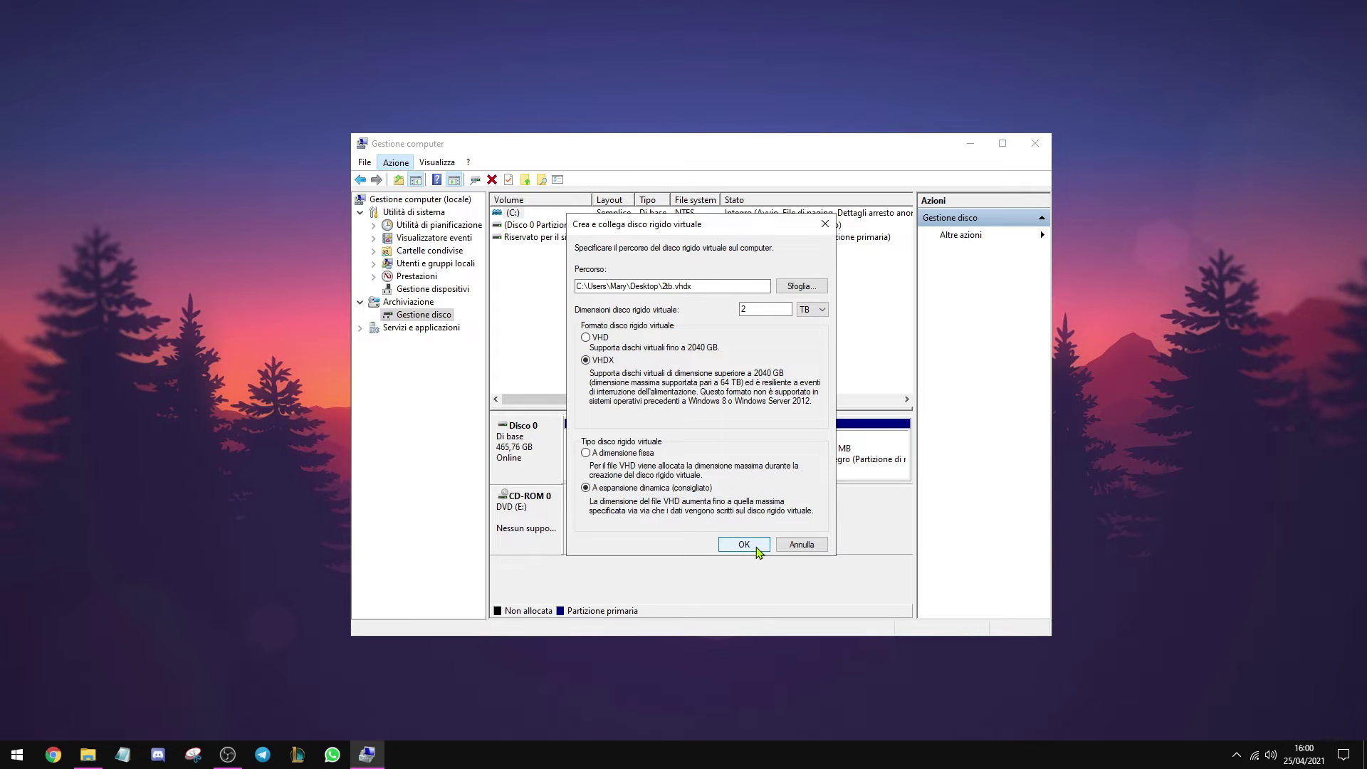
click(744, 545)
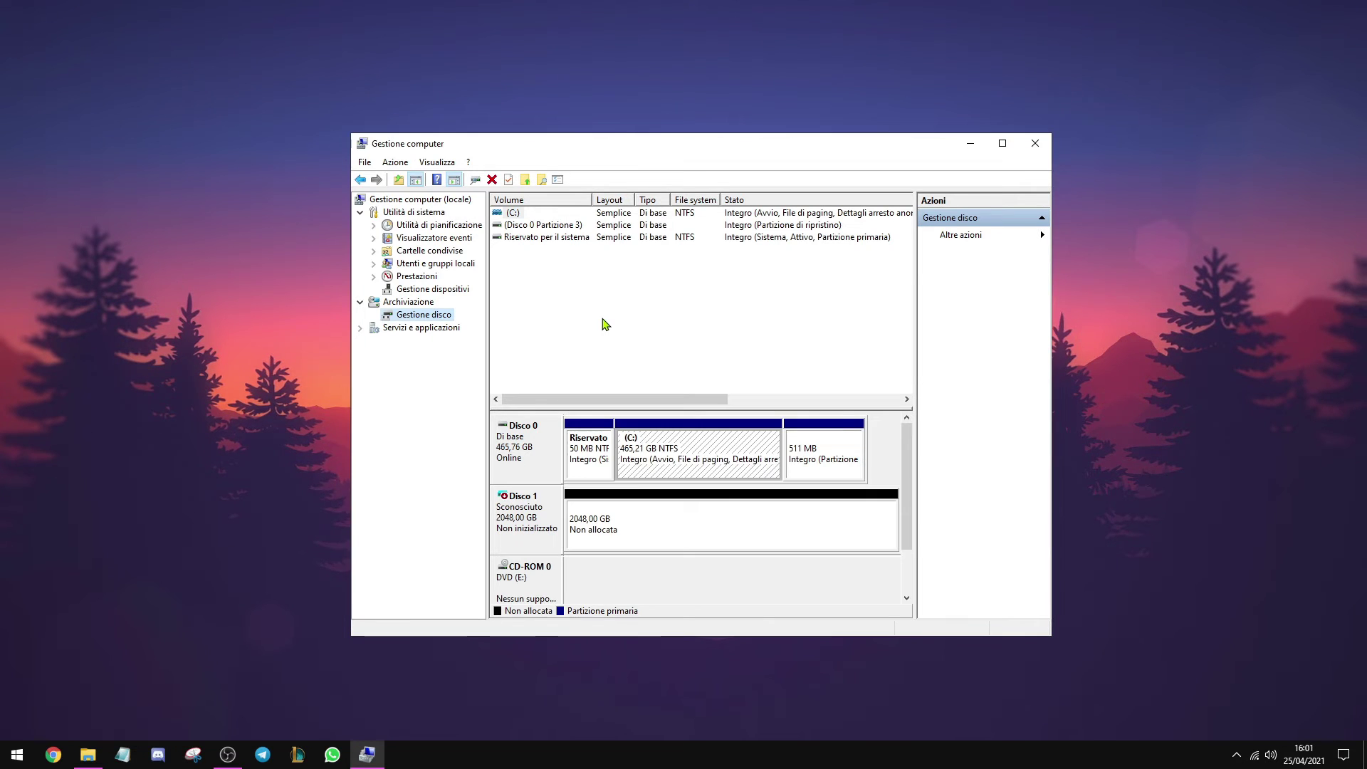
- Initialize Disco 1 with the MBR partition style
right_click(536, 520)
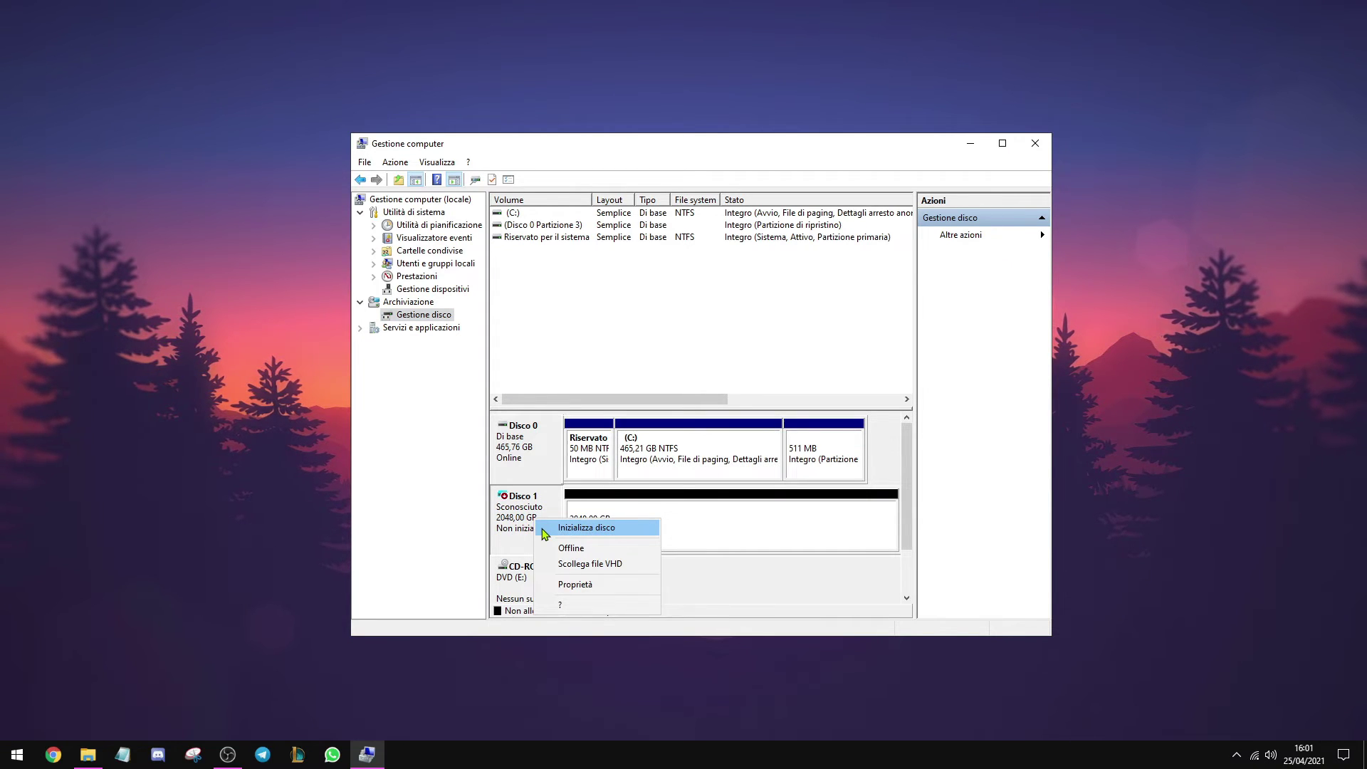
click(543, 528)
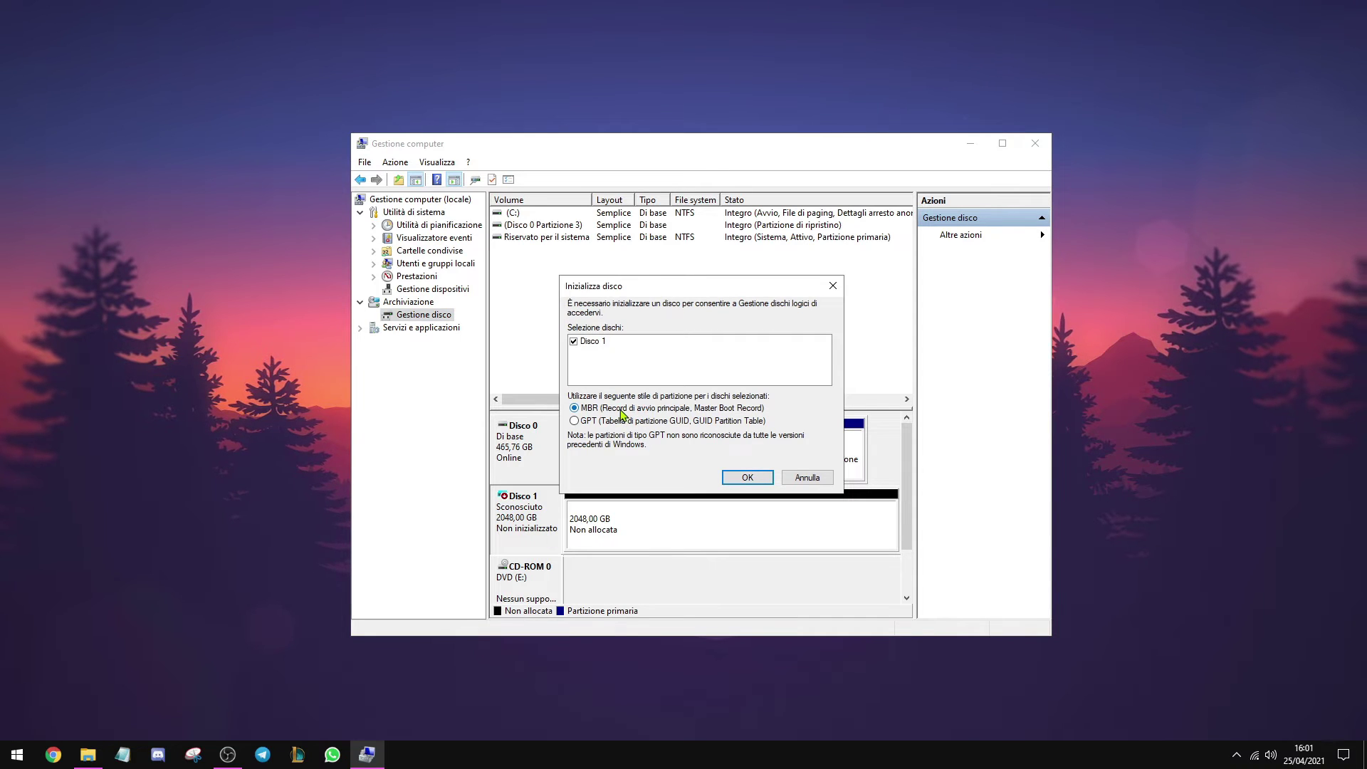
click(744, 479)
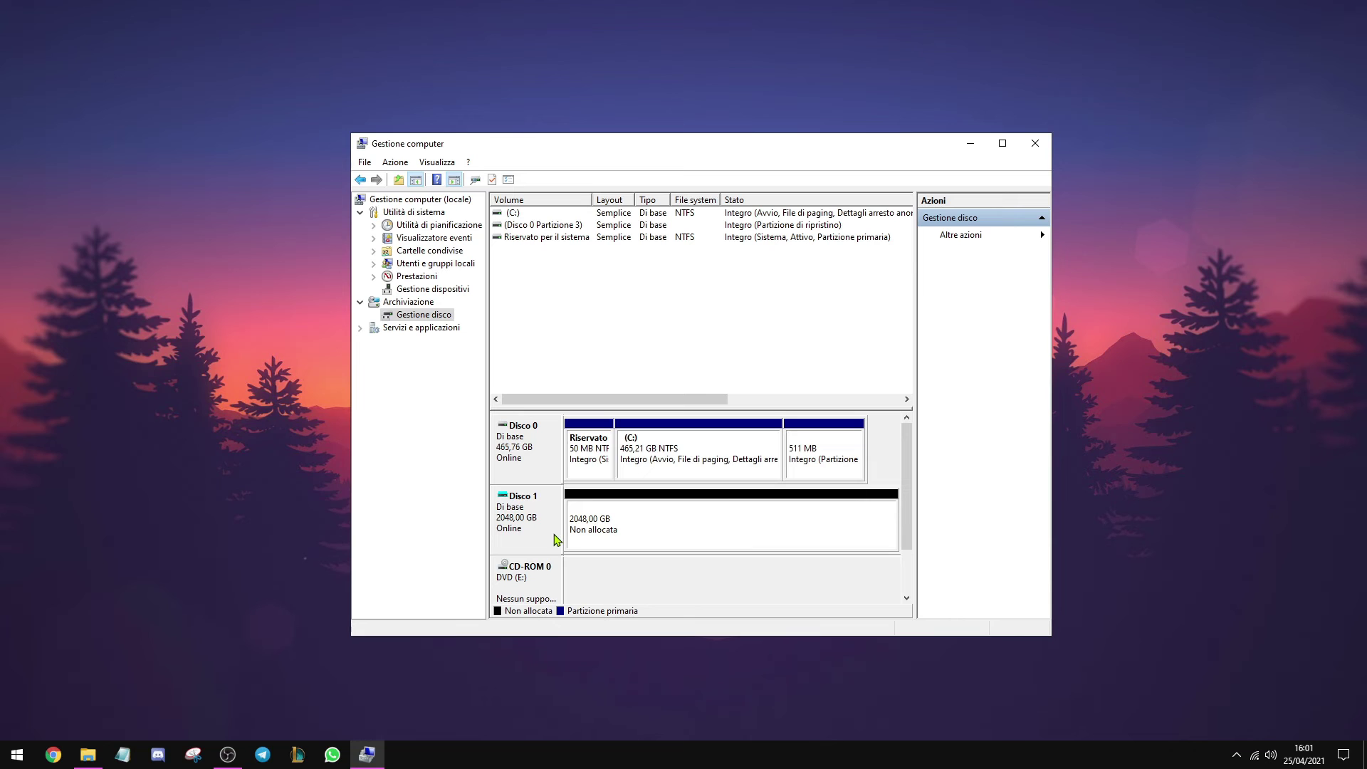
- Begin a new simple volume on the unallocated space of Disco 1, using the maximum size and drive letter D
right_click(619, 524)
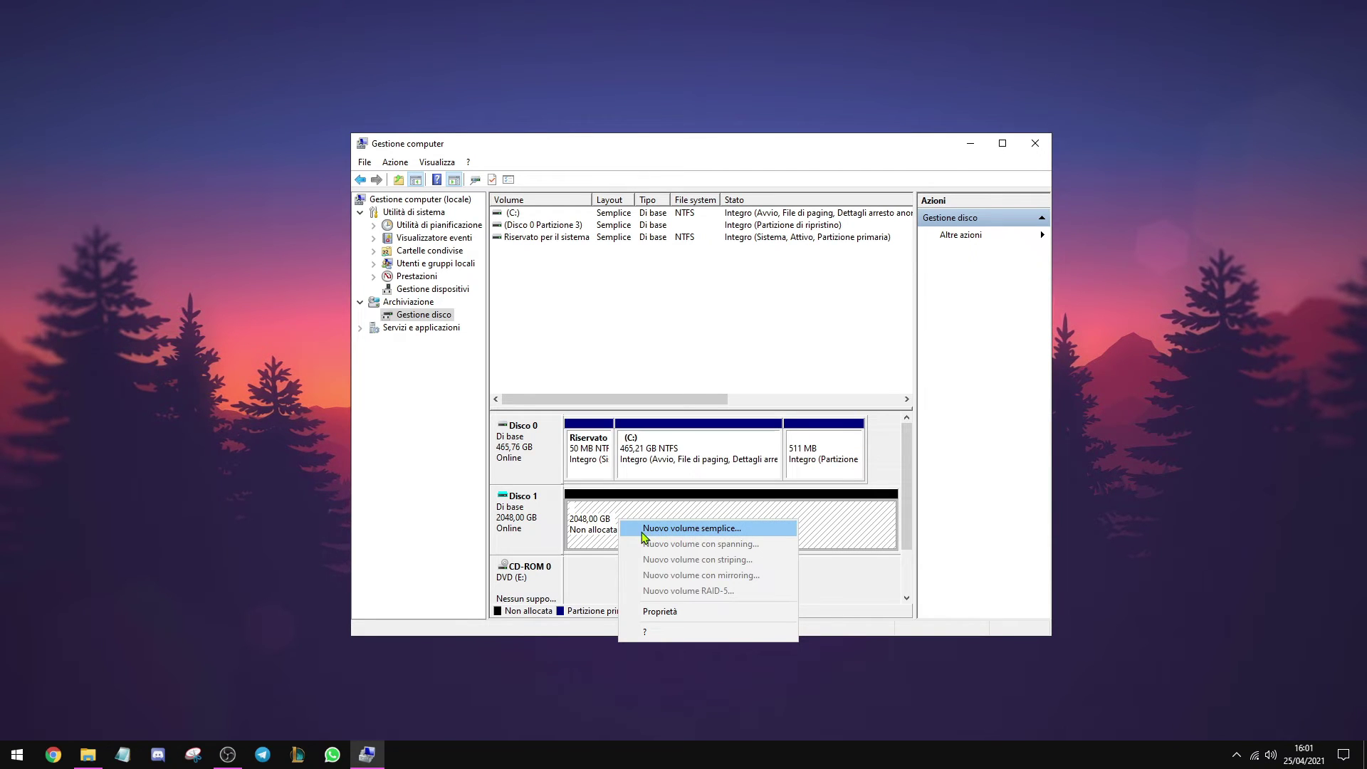
click(636, 532)
click(764, 468)
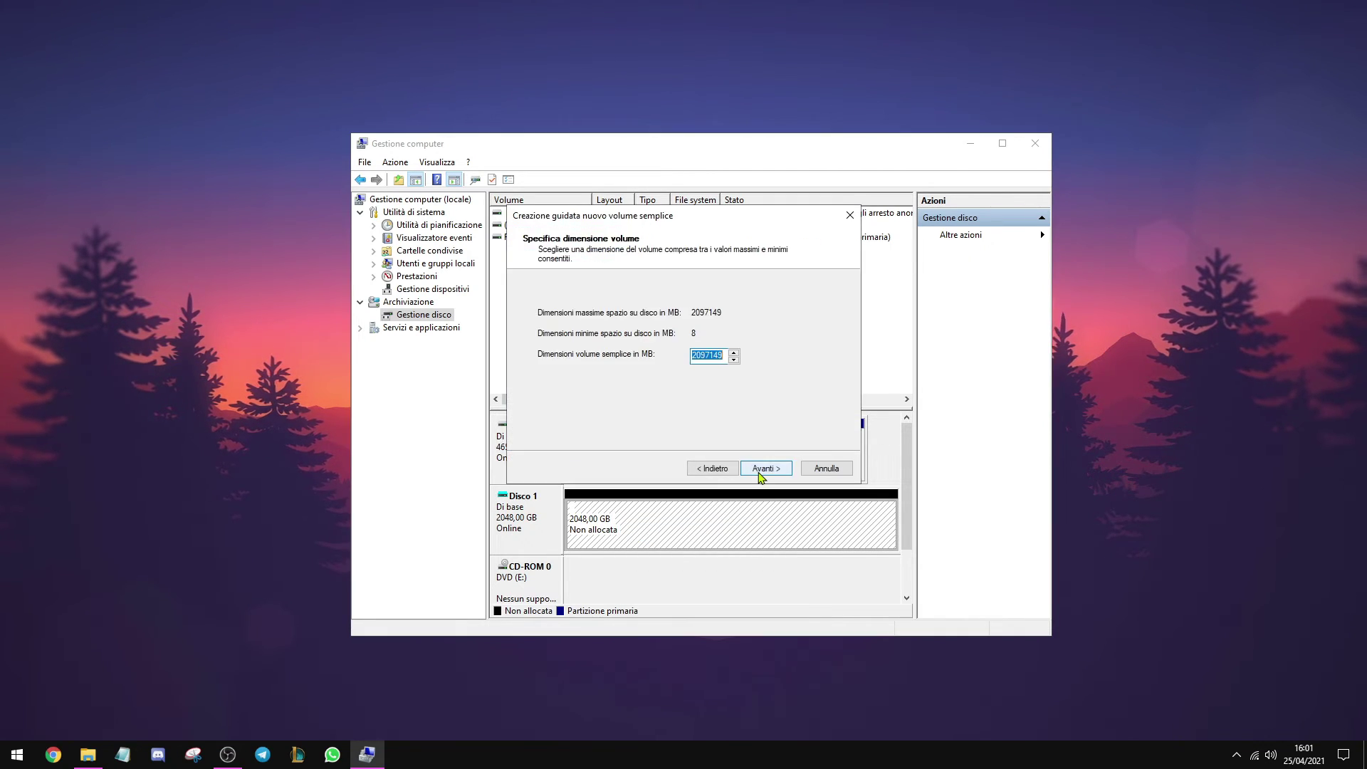
click(757, 473)
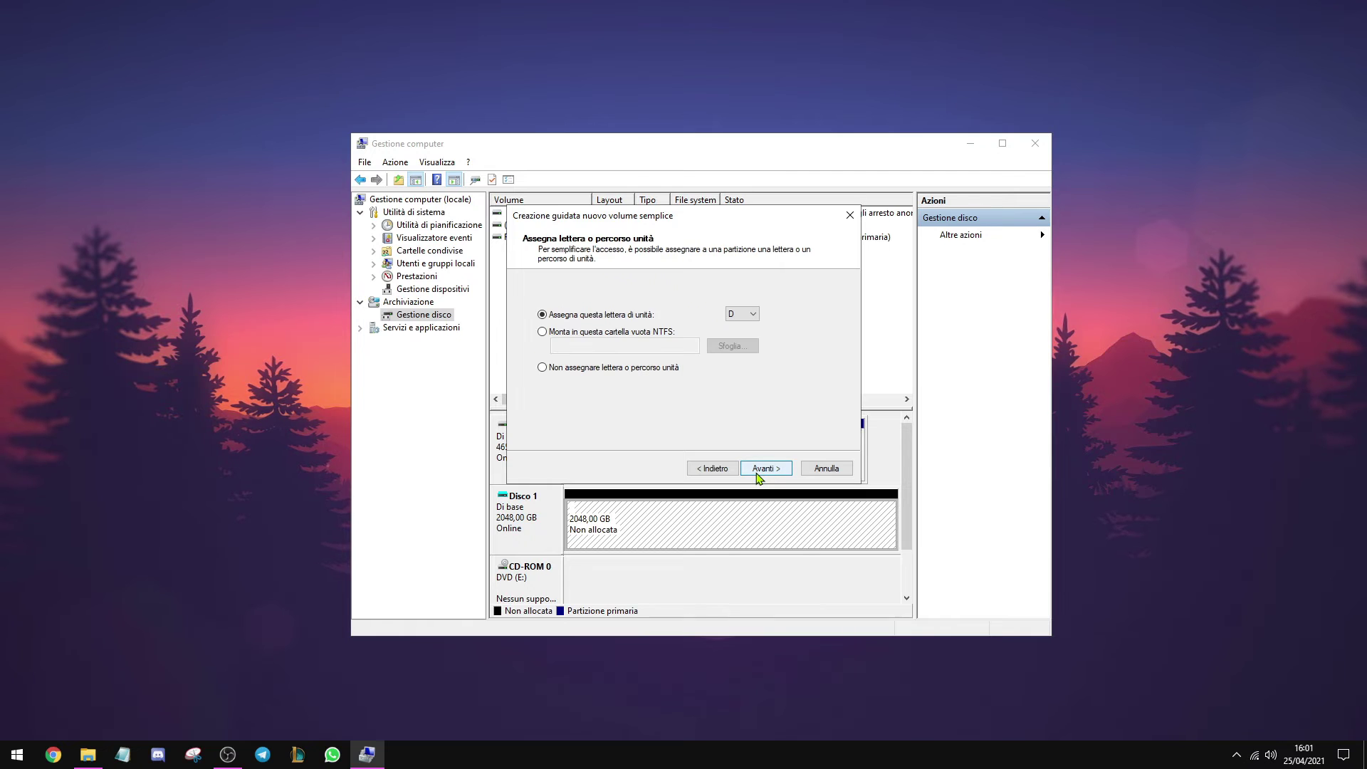
click(756, 316)
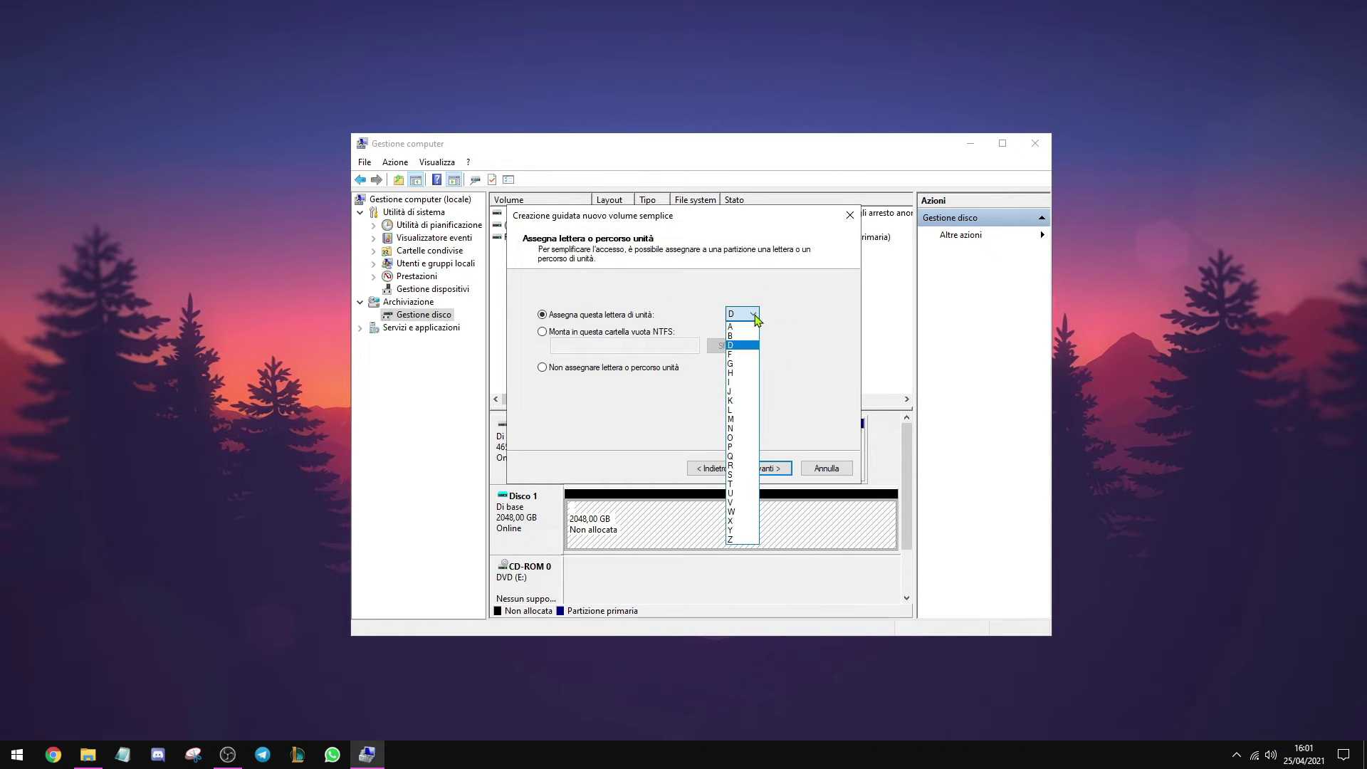
click(756, 316)
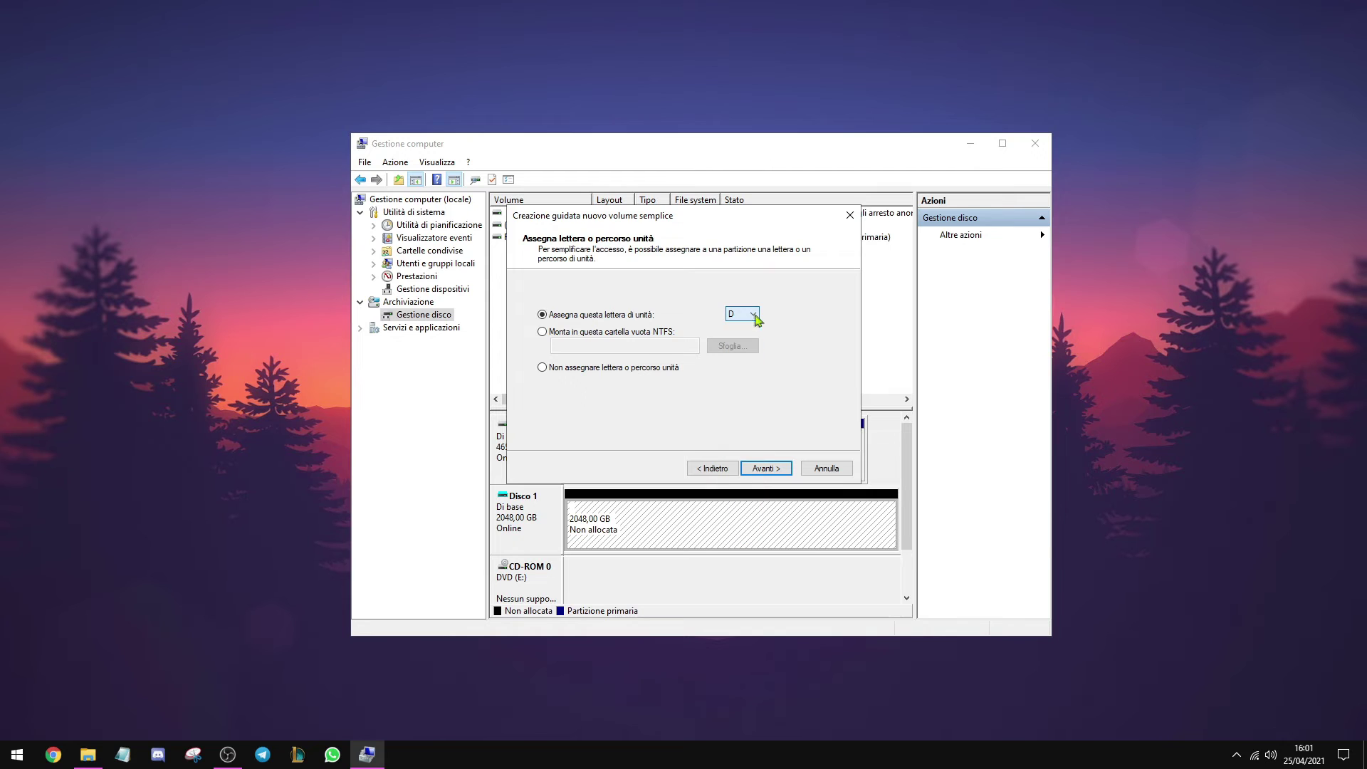
click(757, 473)
- Label the new volume 2TB, keep the NTFS quick format, and complete the volume creation
click(757, 382)
double_click(733, 383)
text(2)
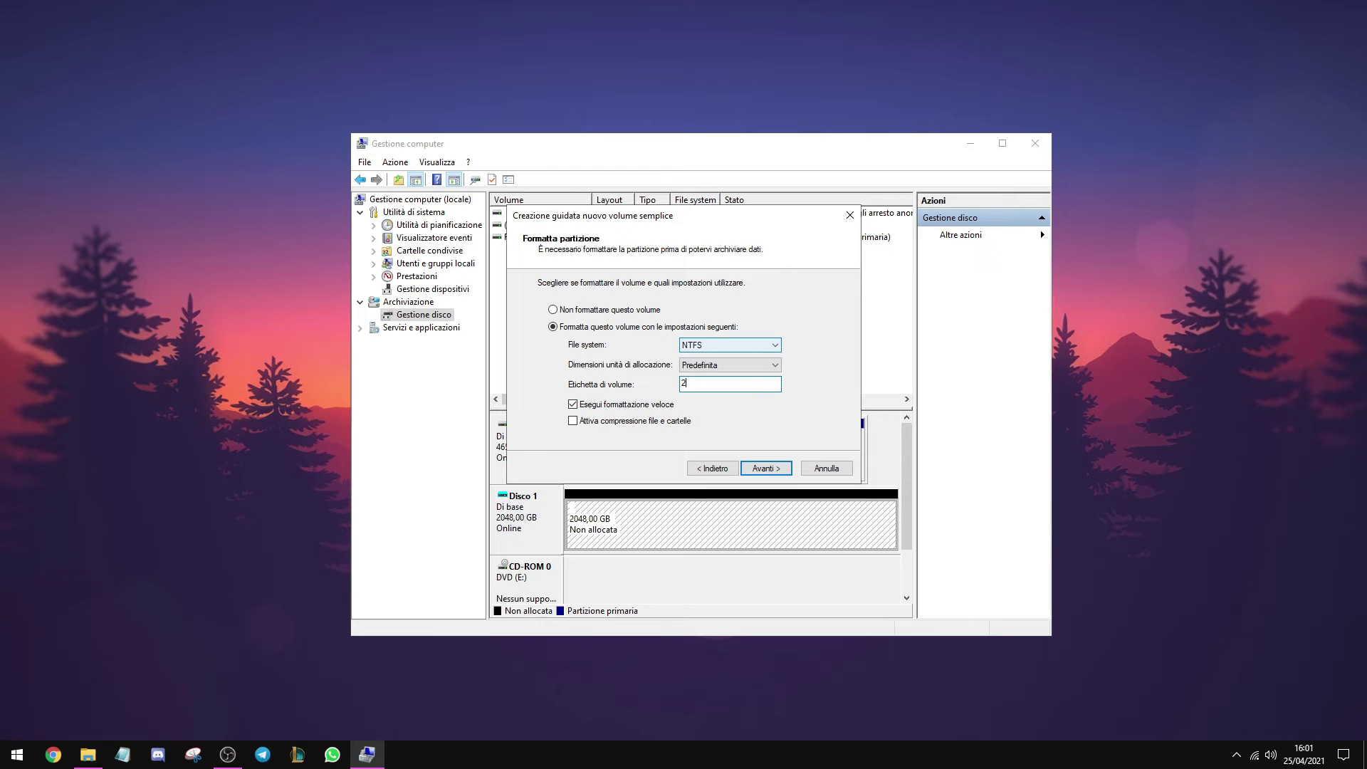
text(TB)
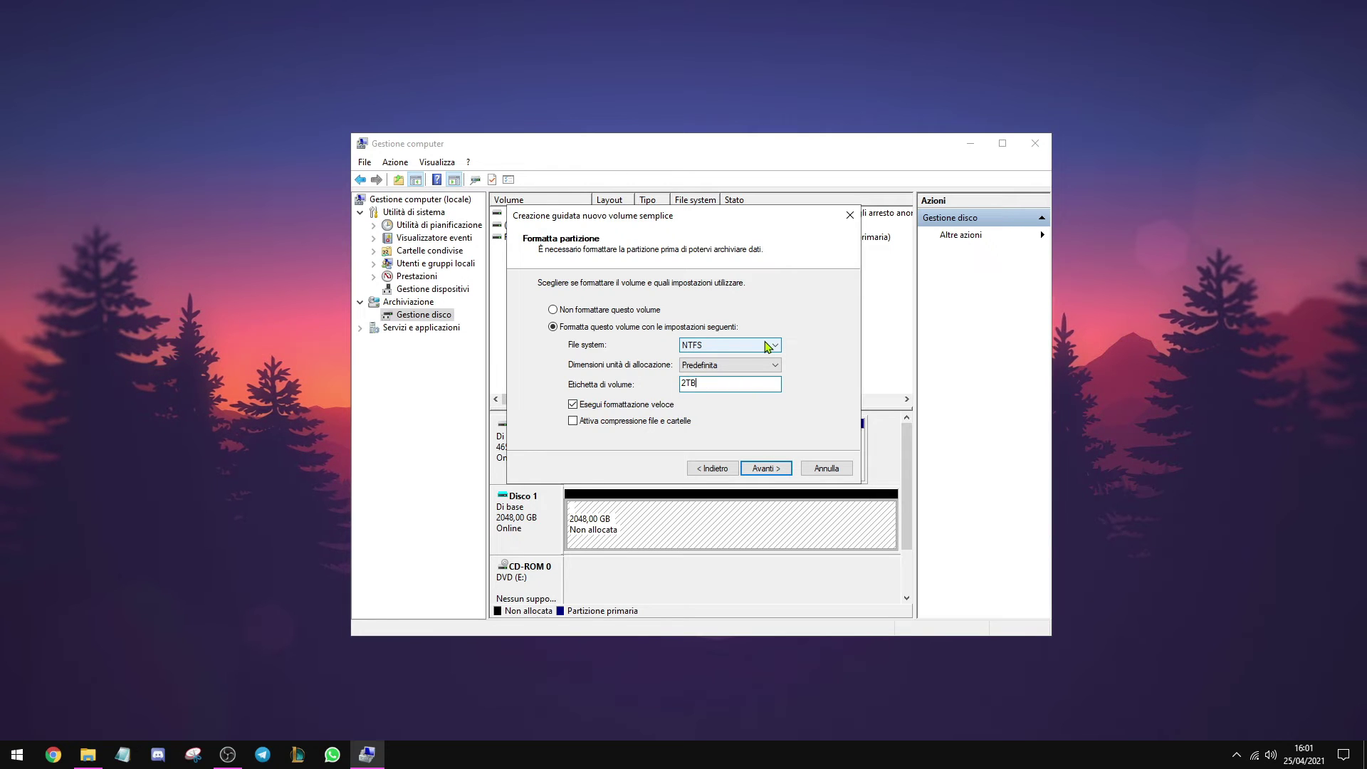
click(766, 469)
click(766, 469)
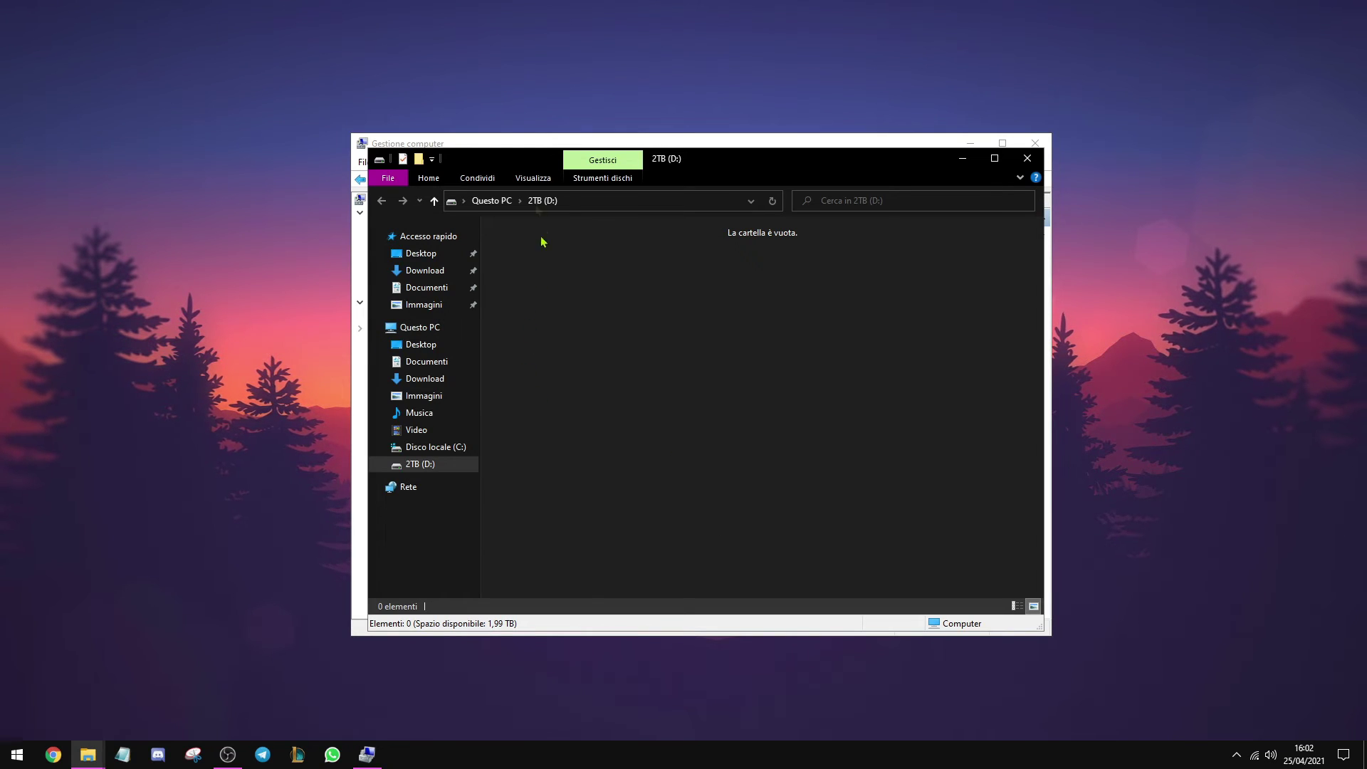
- Open the 2TB (D:) drive from Questo PC and paste the Sfondi folder into it
click(492, 201)
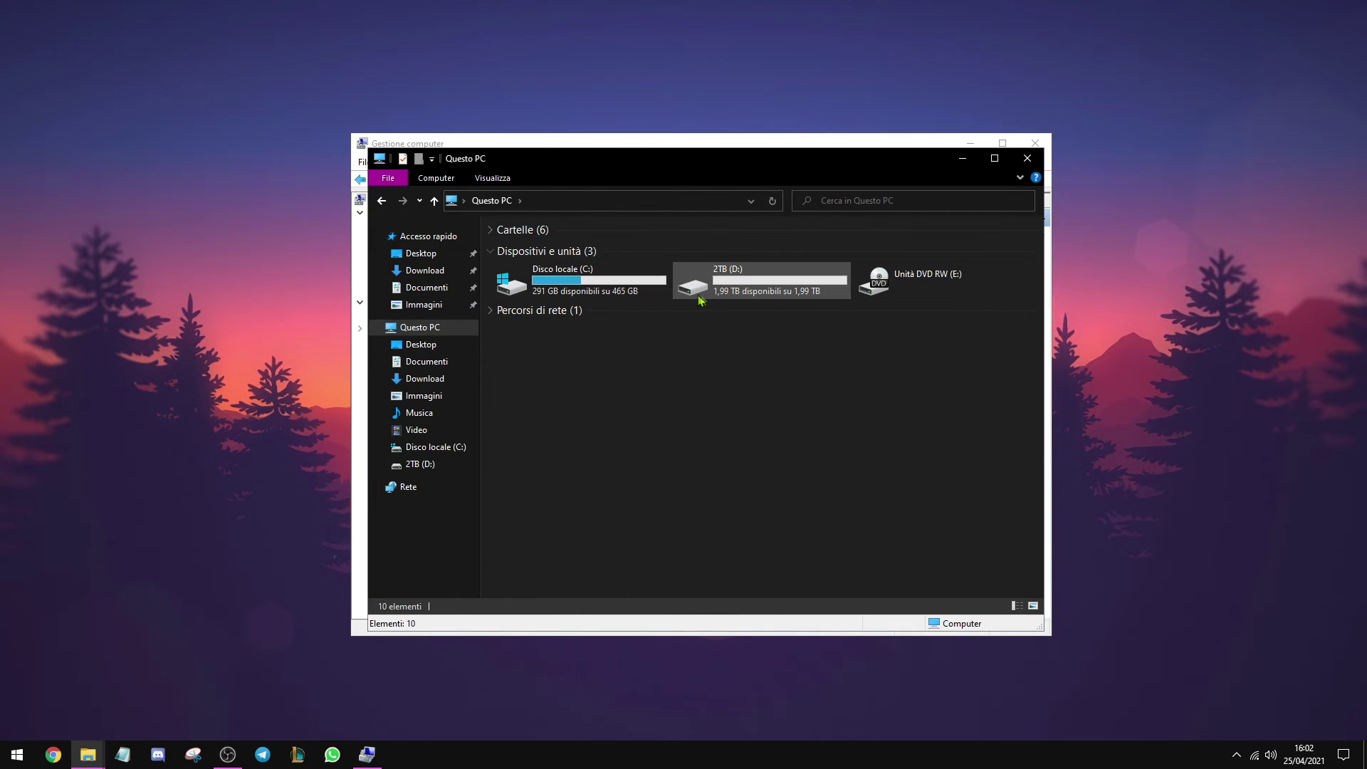
double_click(758, 283)
drag(602, 315, 709, 342)
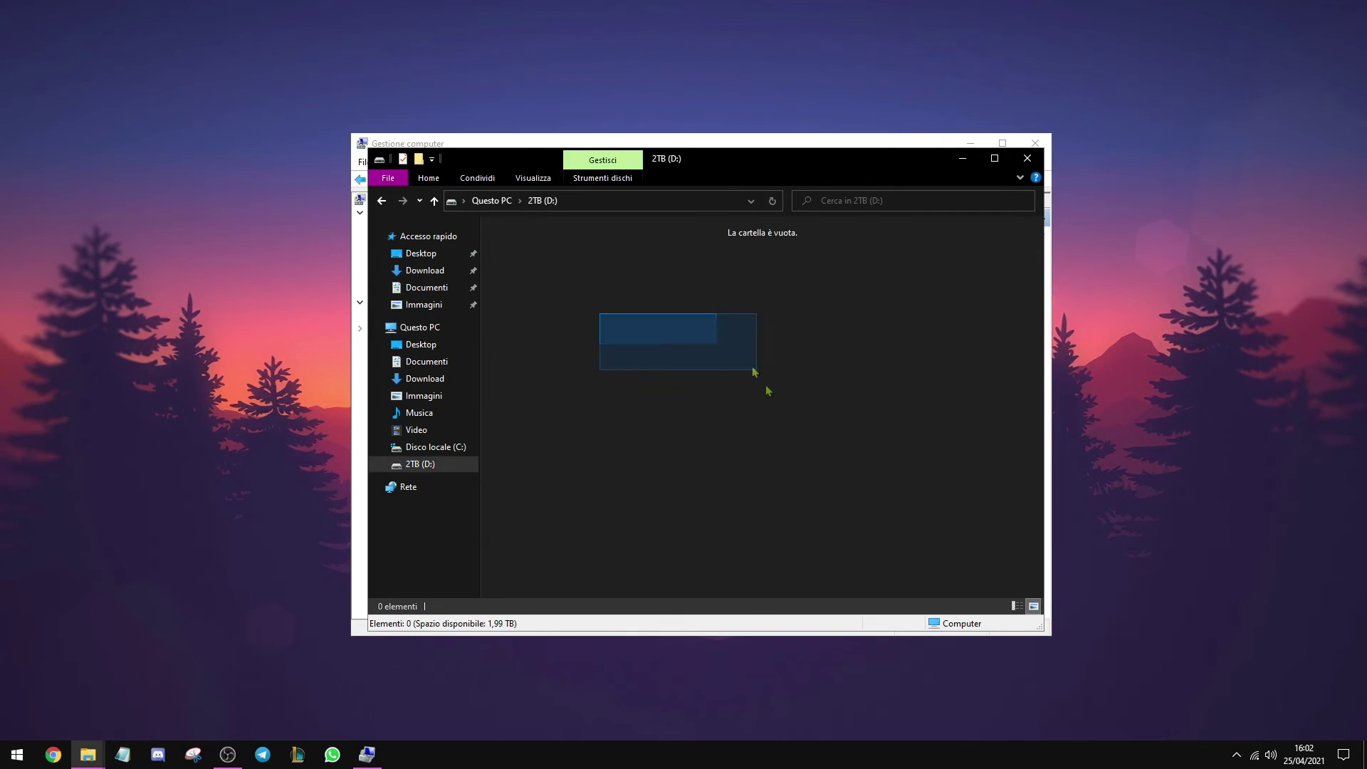
right_click(541, 296)
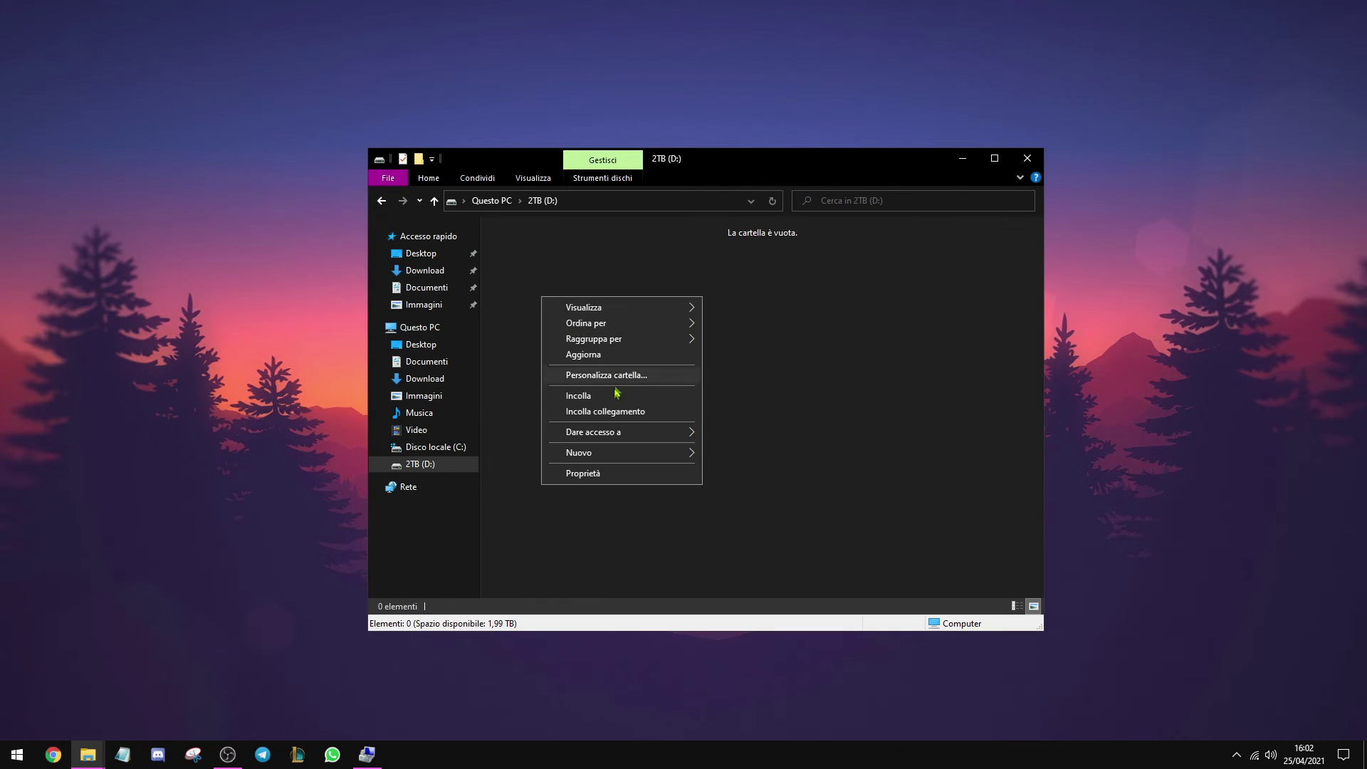
click(605, 356)
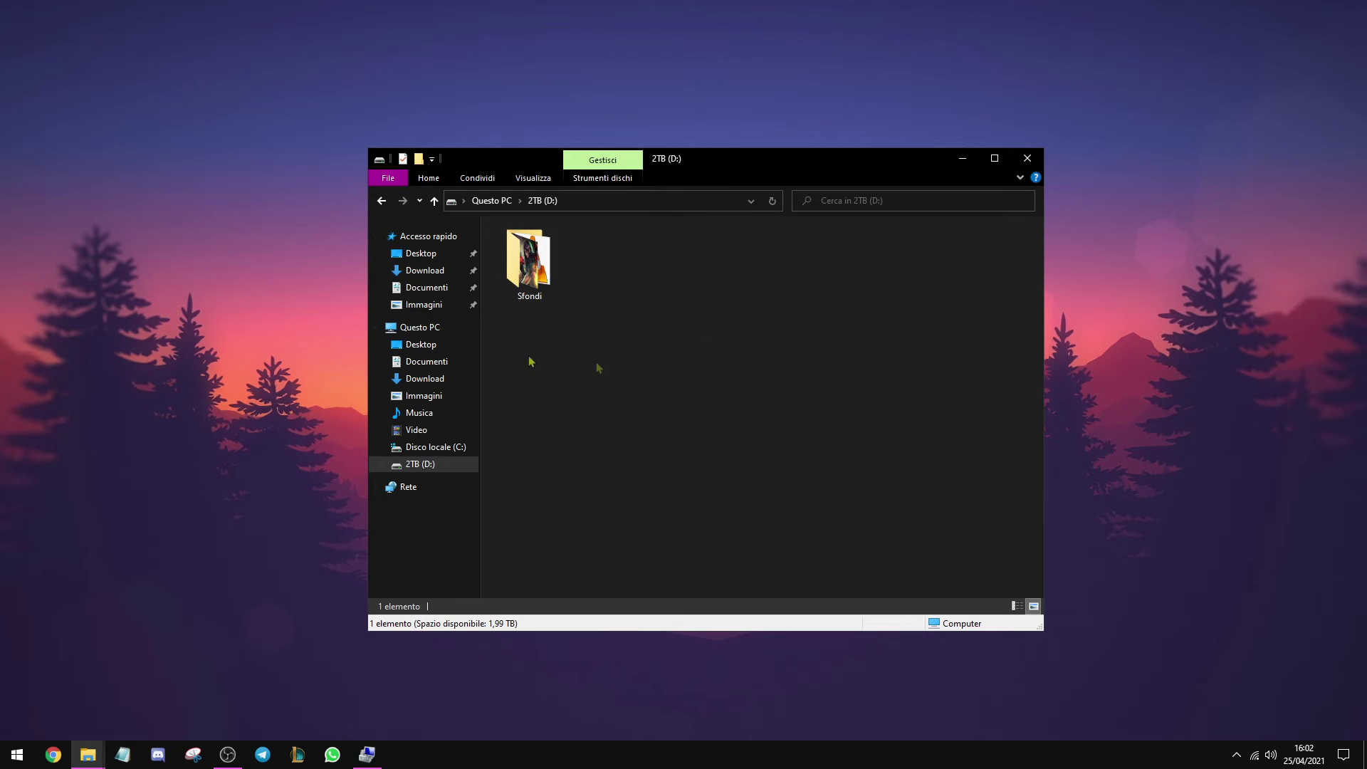
- Examine the contents of the Sfondi folder, check the drives in Questo PC, and close the file window
click(535, 280)
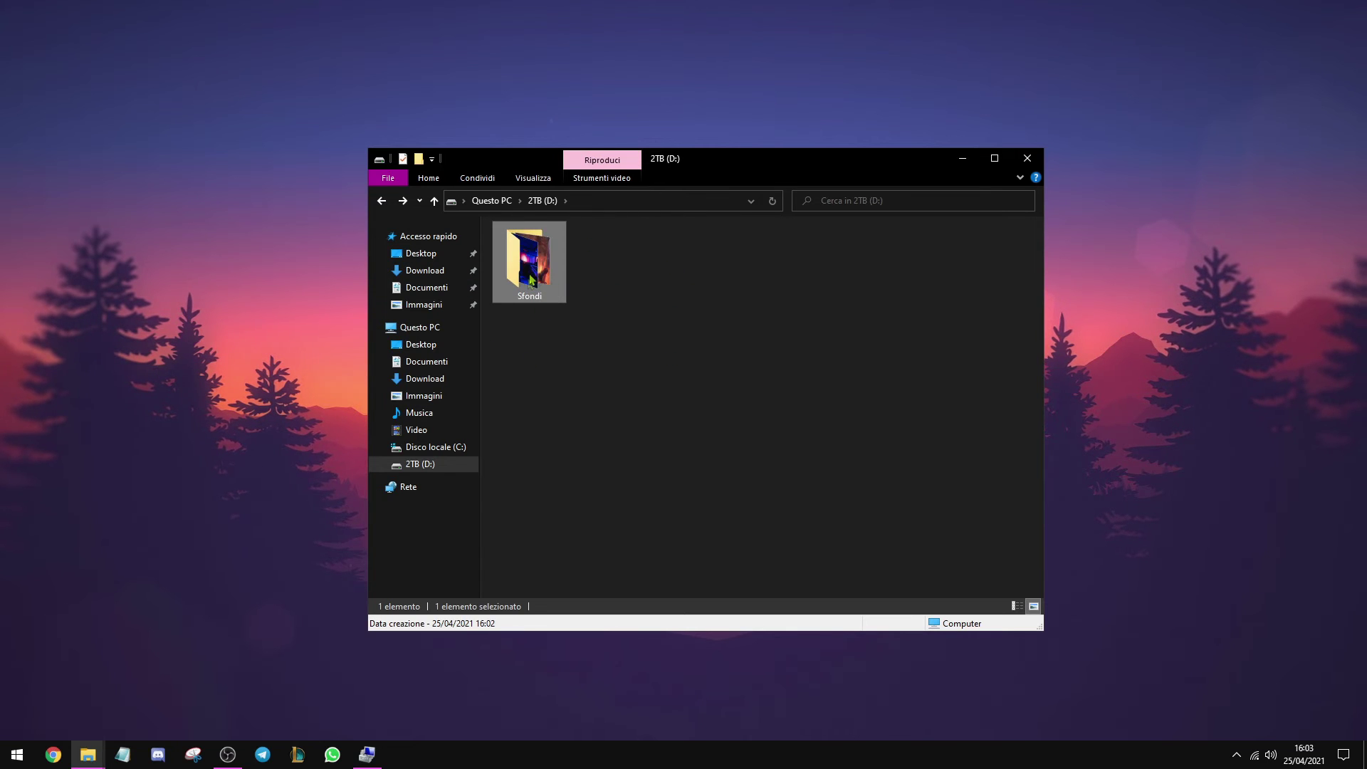
double_click(534, 279)
drag(925, 398, 499, 235)
click(650, 390)
double_click(381, 201)
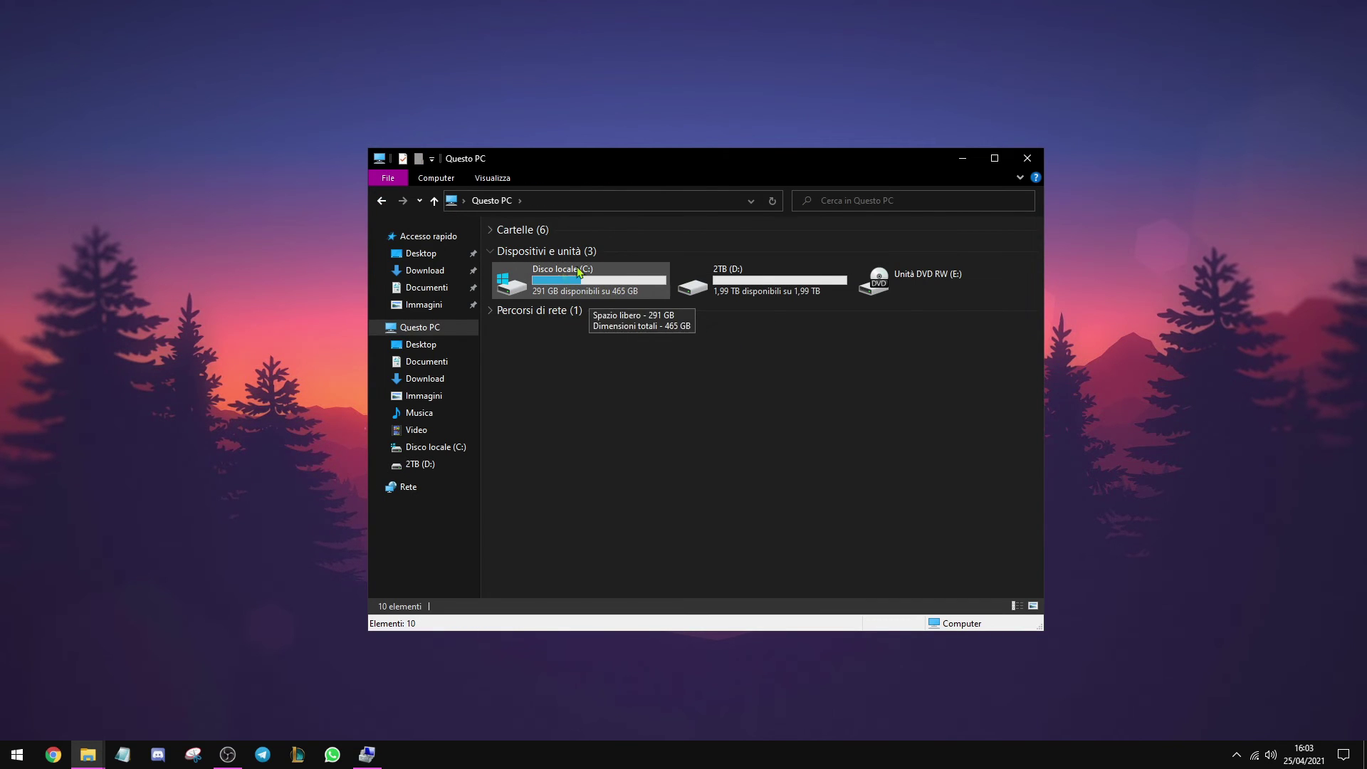
click(1026, 158)
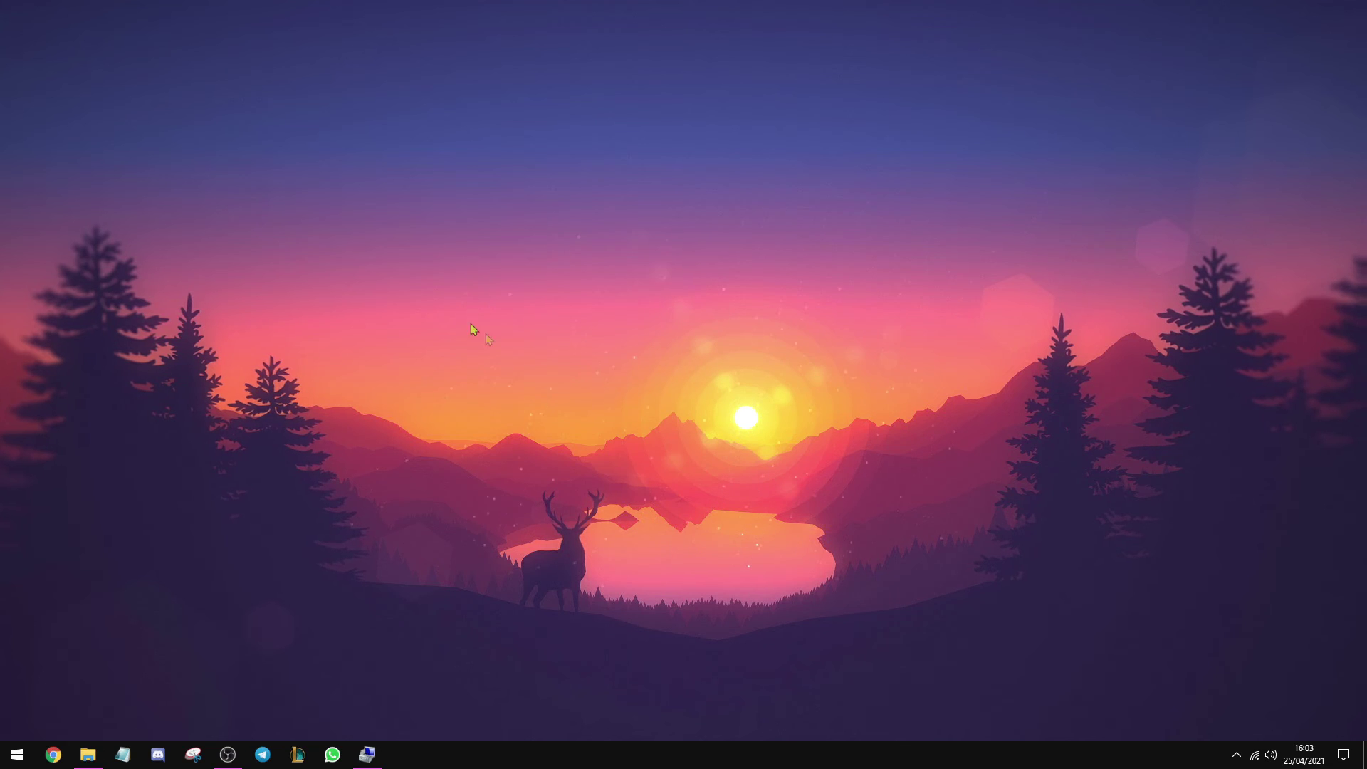
- Return to Gestione disco, start attaching a VHD file, and select the 2tb disk file on the Desktop
click(366, 754)
click(522, 240)
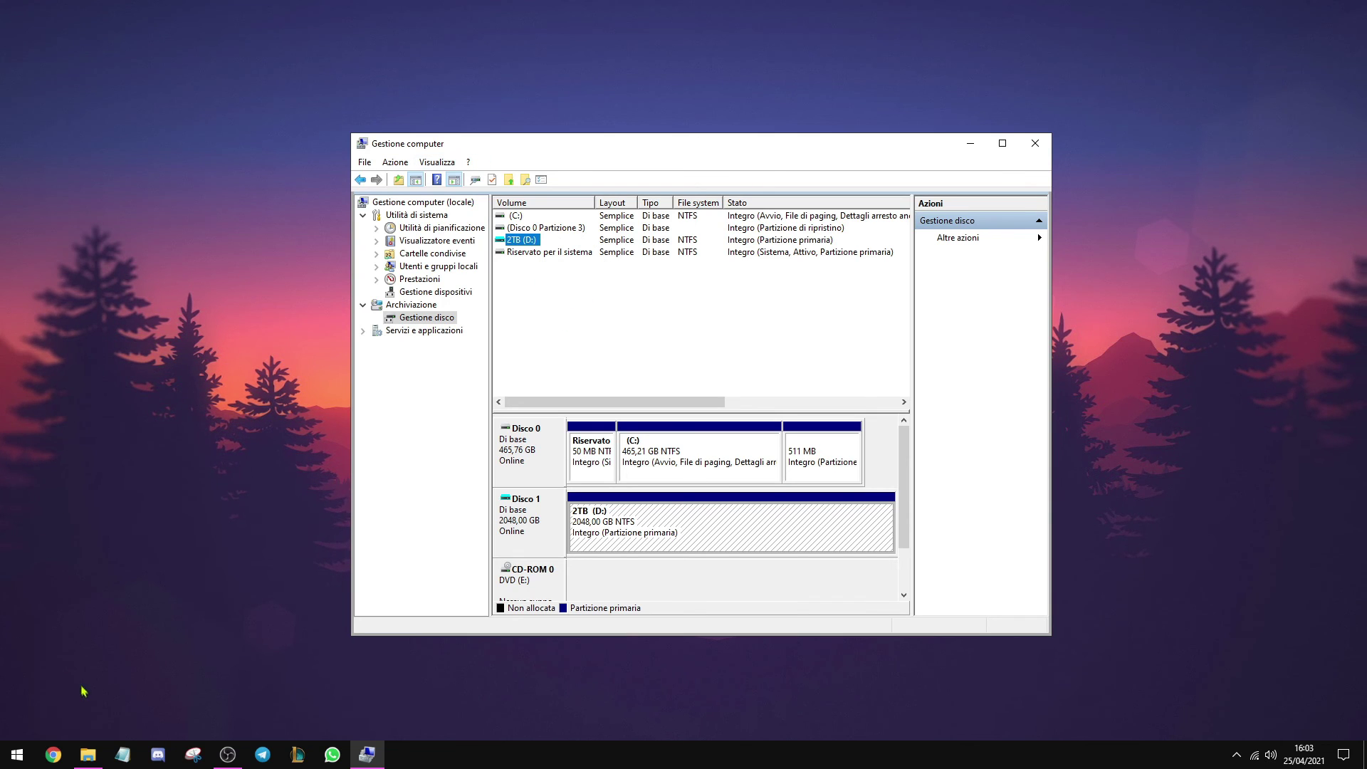
mouse_move(87, 753)
click(426, 319)
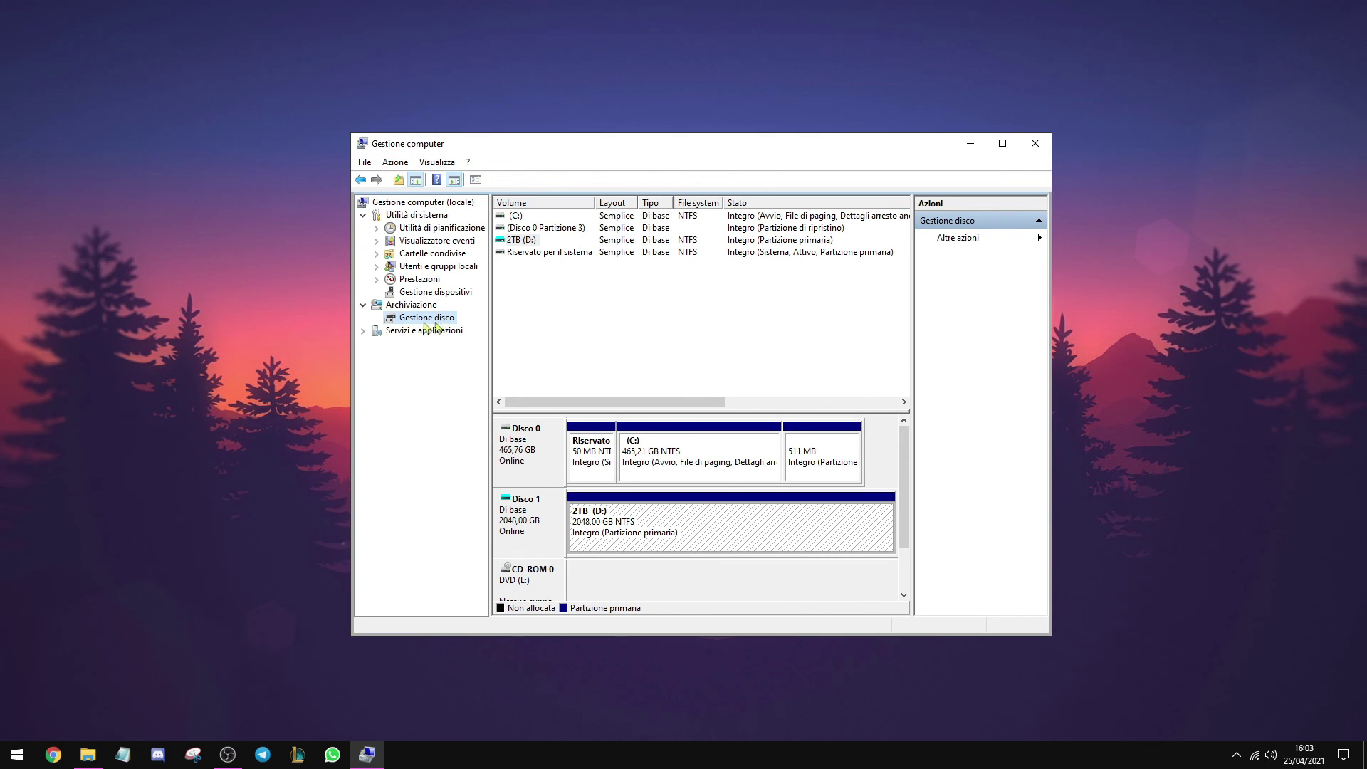
click(408, 165)
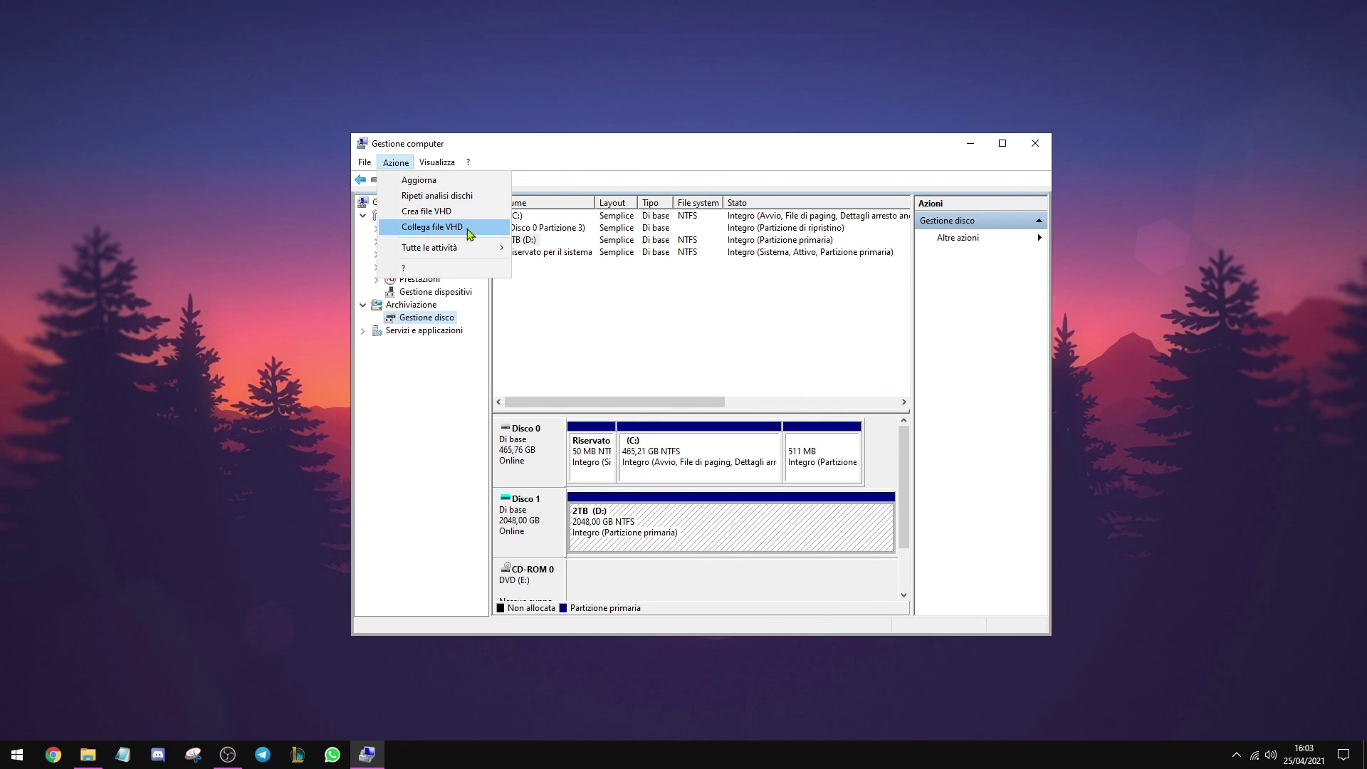
click(433, 227)
click(801, 392)
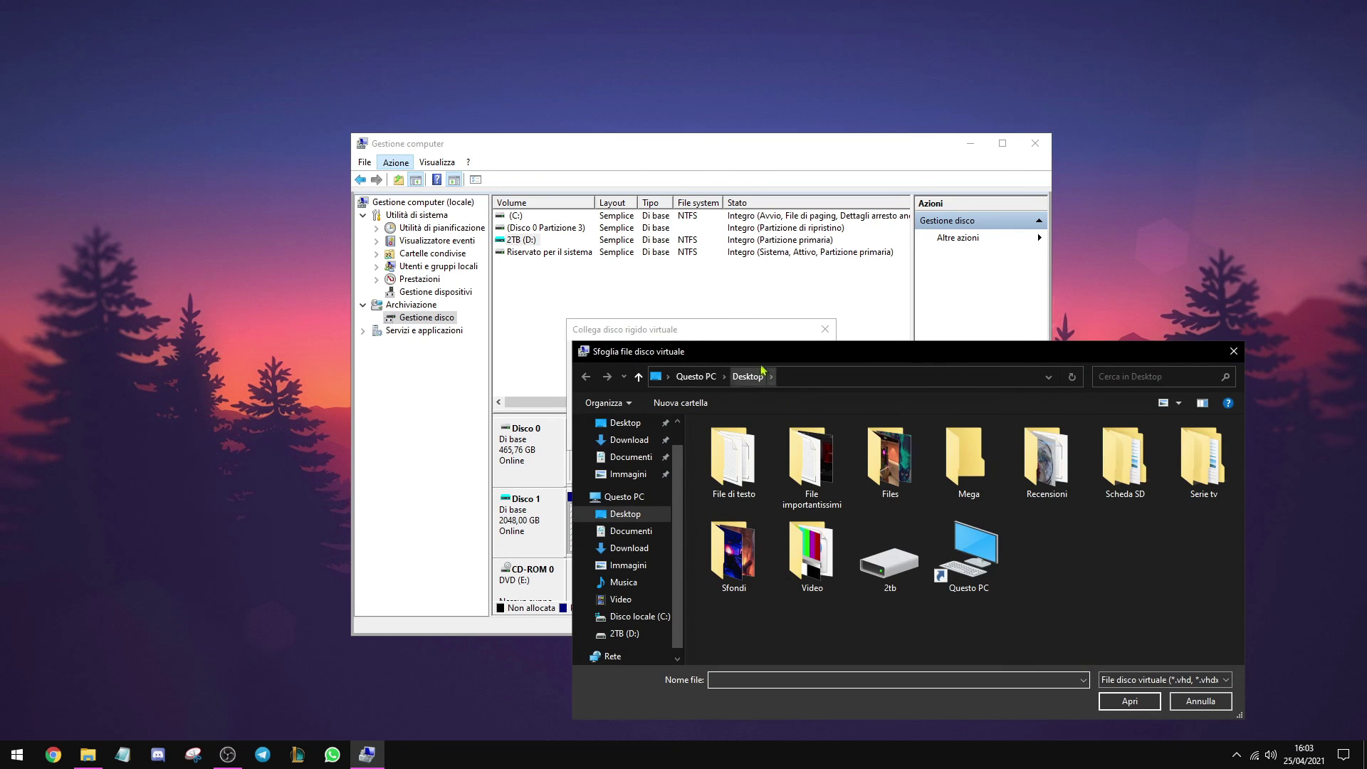
click(690, 447)
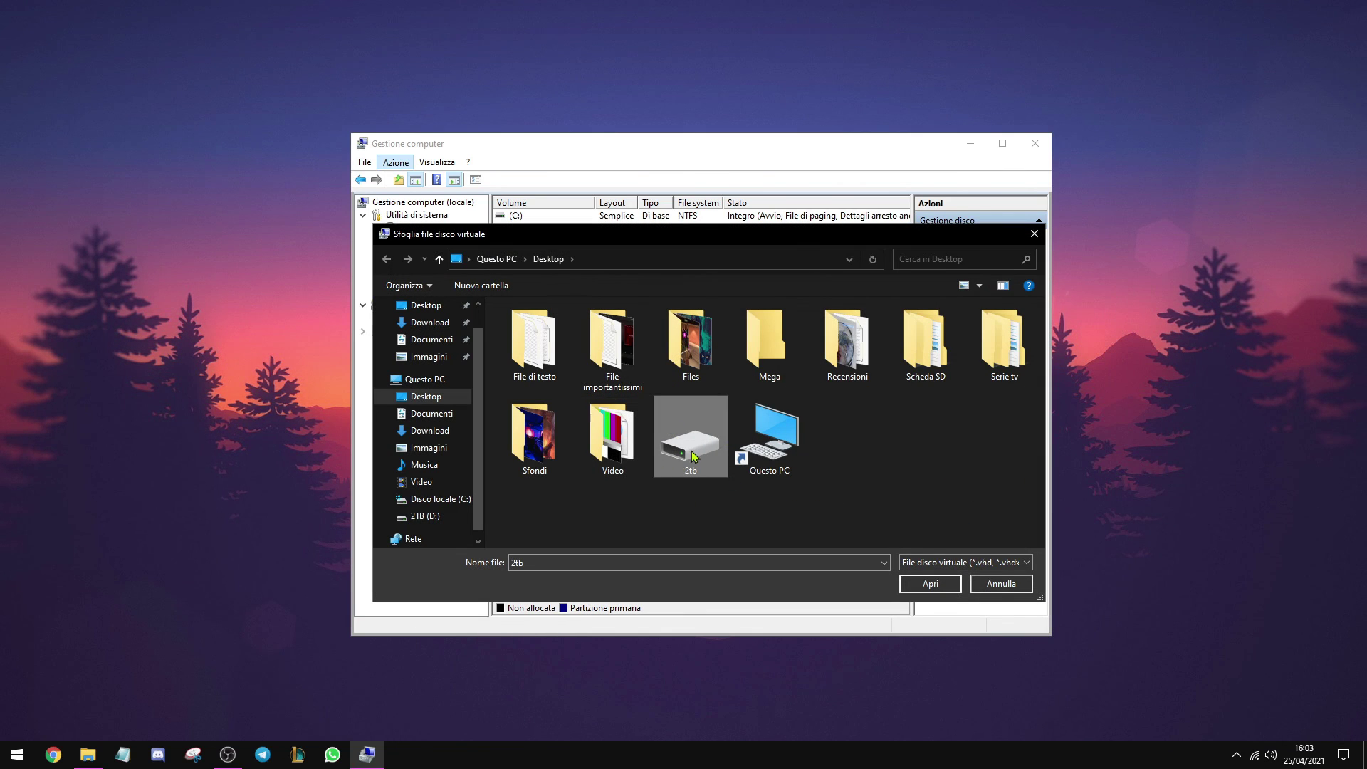